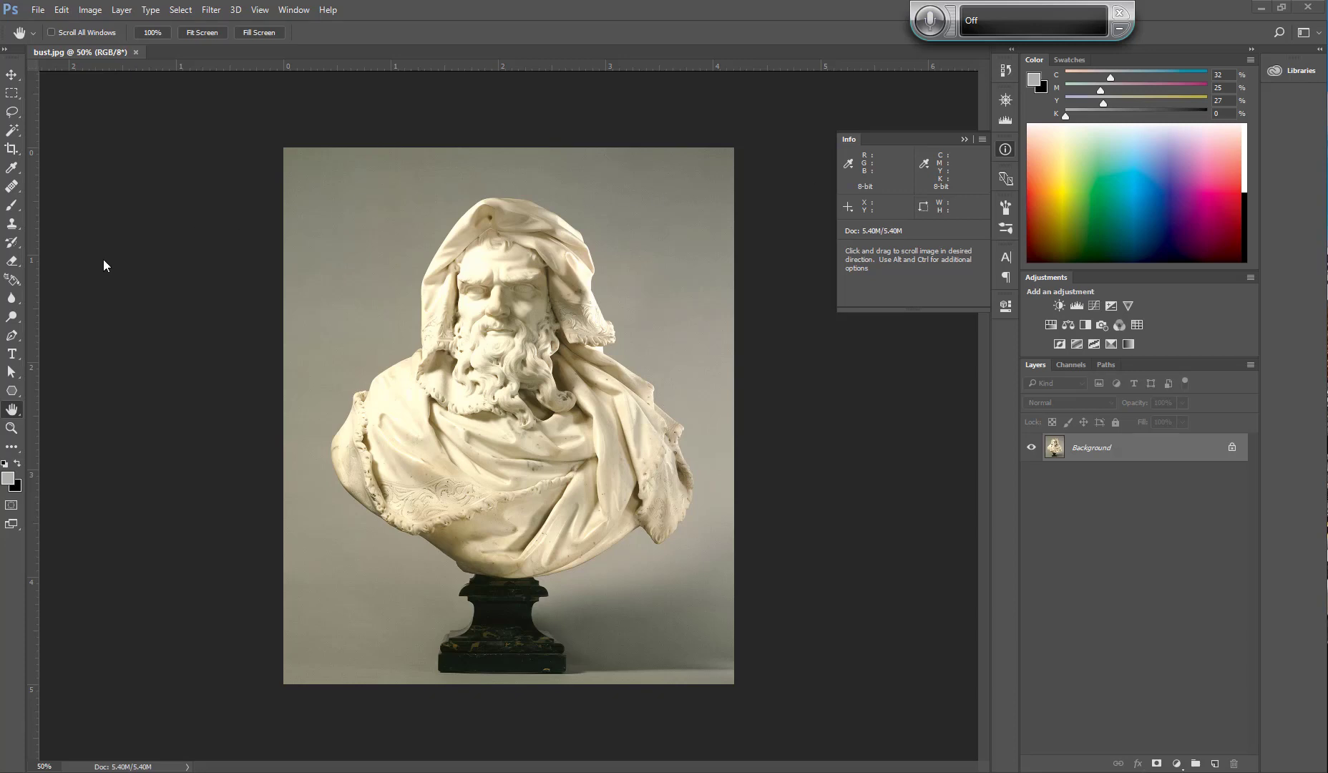
Place two color samplers with a 3 by 3 Average sample size, one on the bright cloth of each of the bust's shoulders.
click(12, 168)
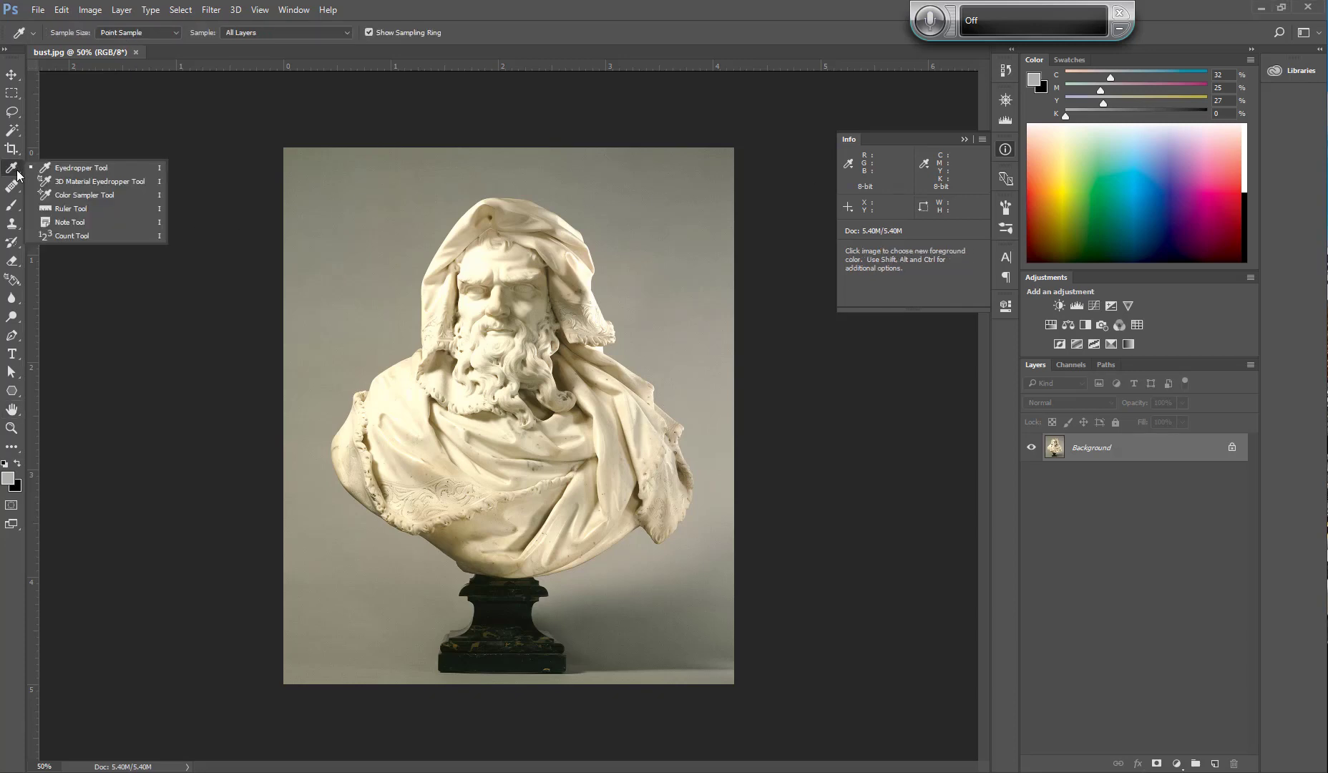
click(89, 195)
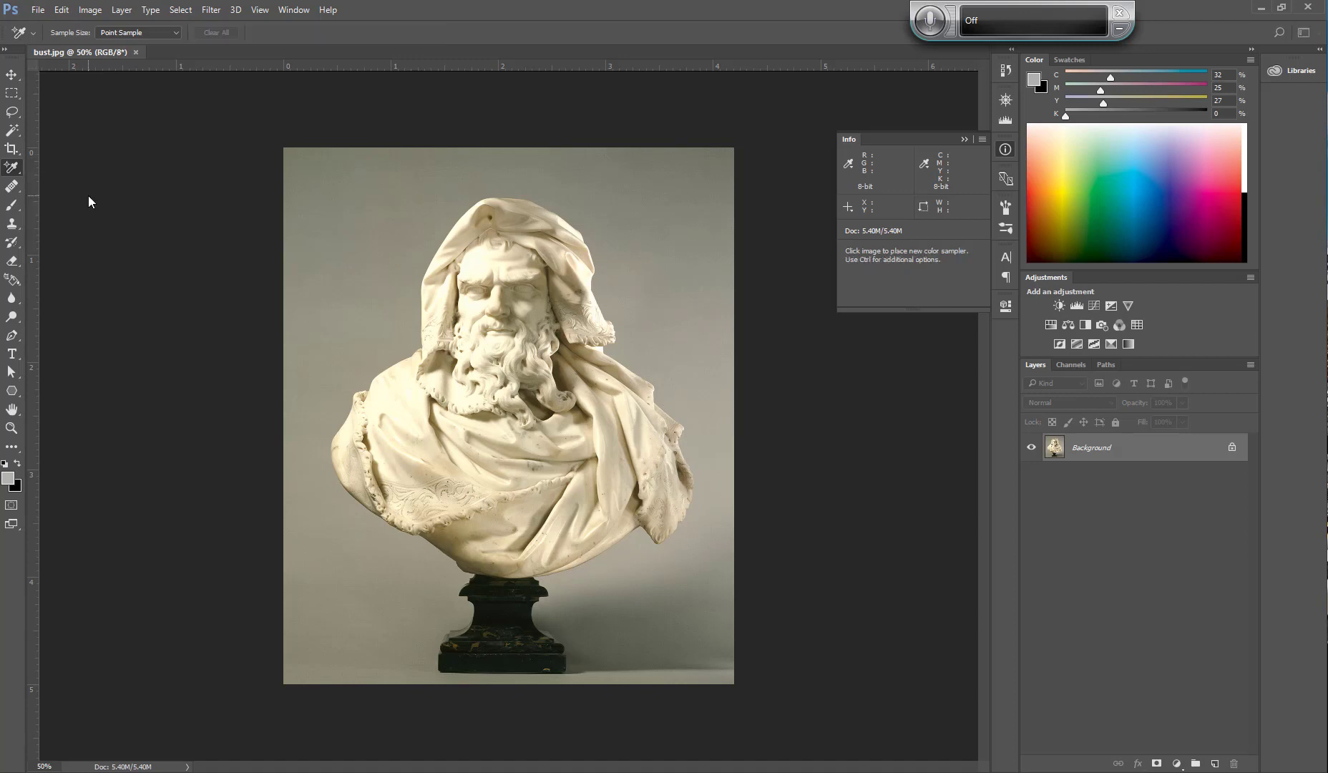
click(173, 32)
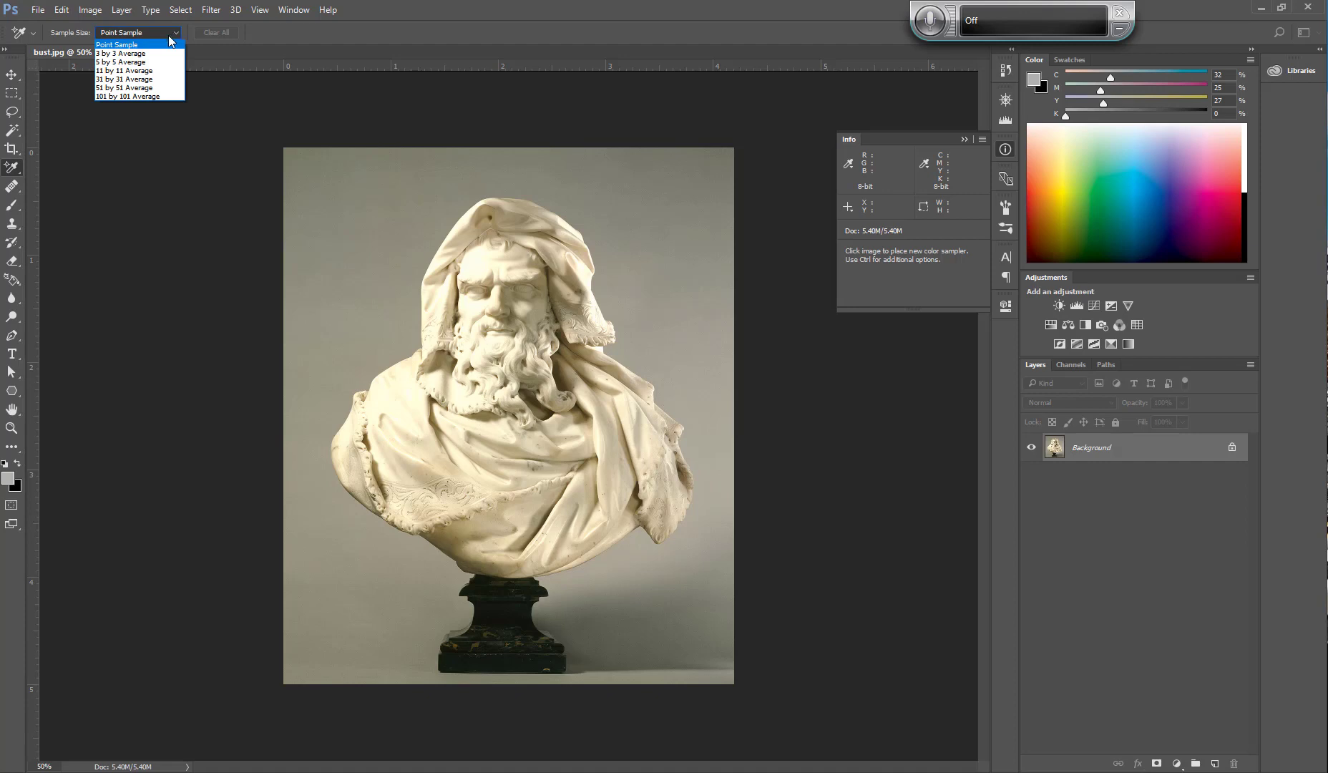
click(162, 53)
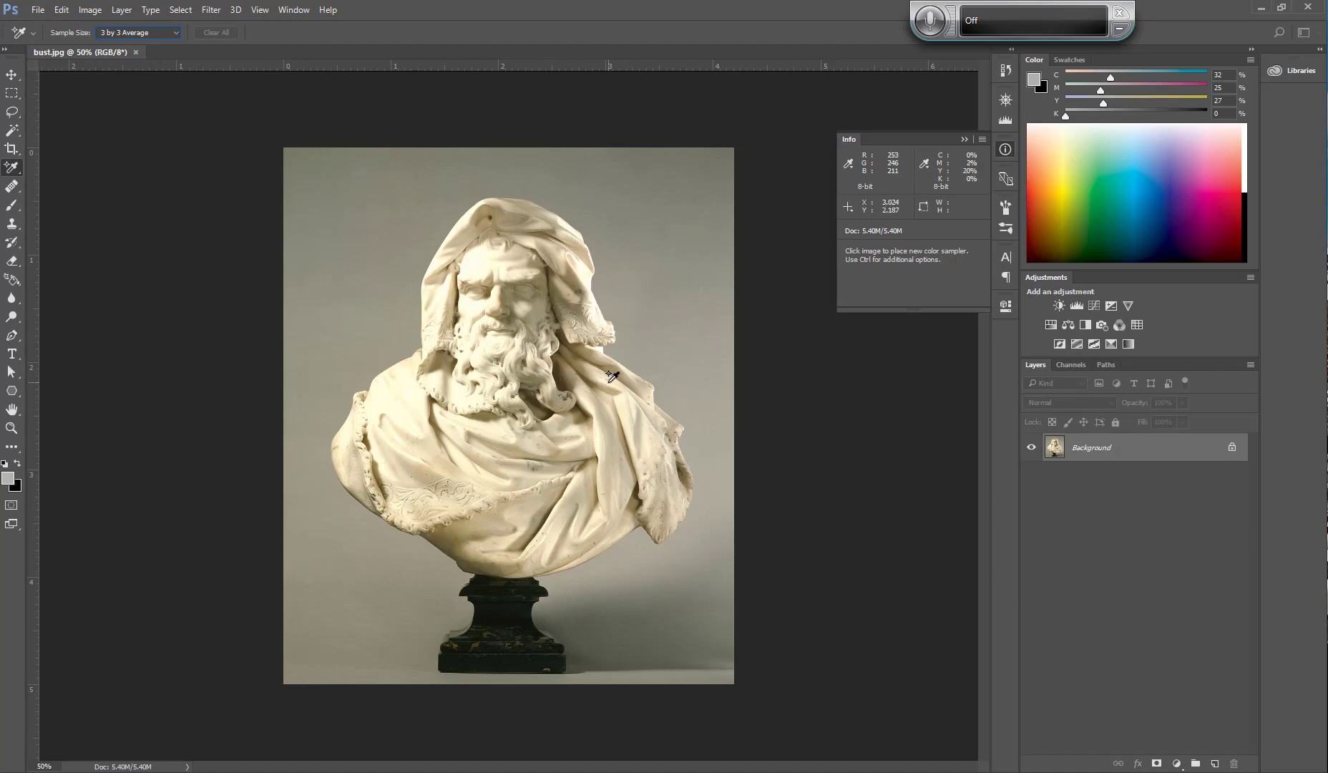
click(392, 392)
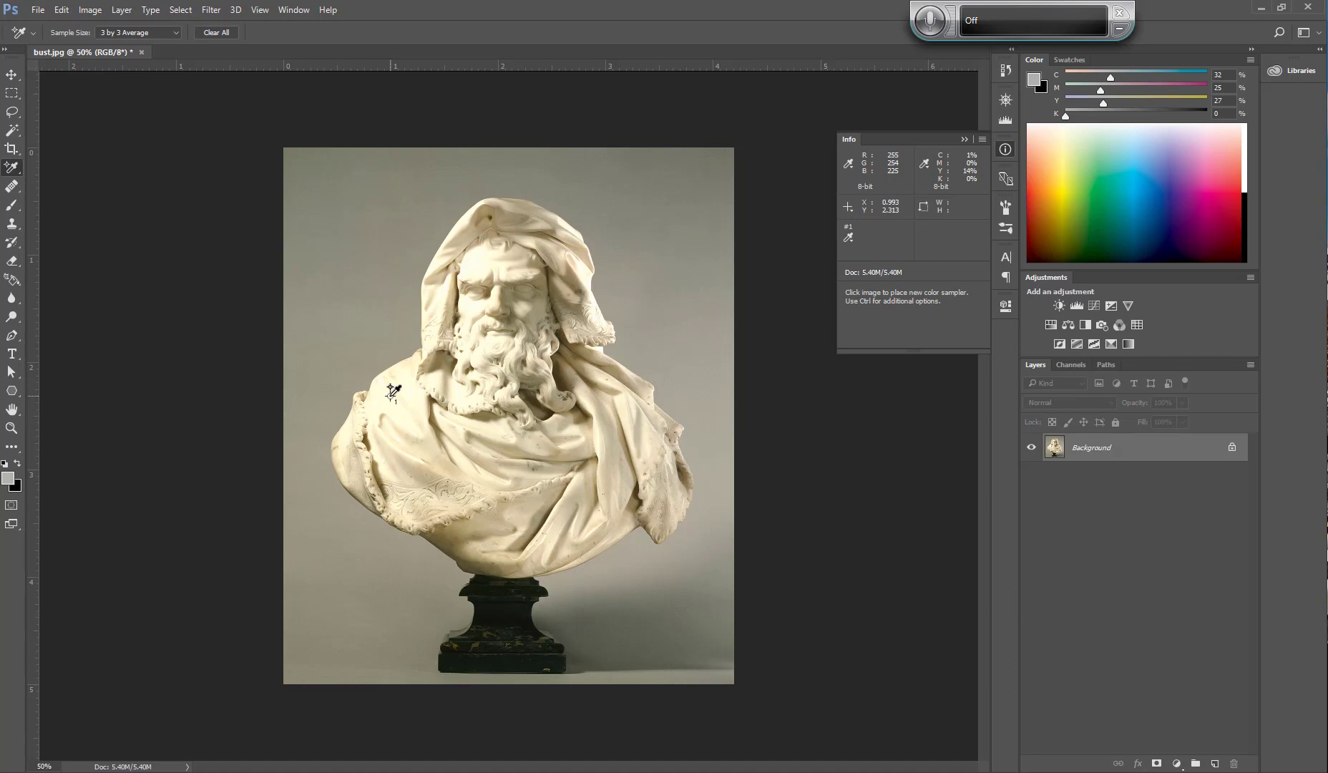
click(621, 395)
Start a Color Balance adjustment on the bust and shift its highlights toward blue.
click(90, 9)
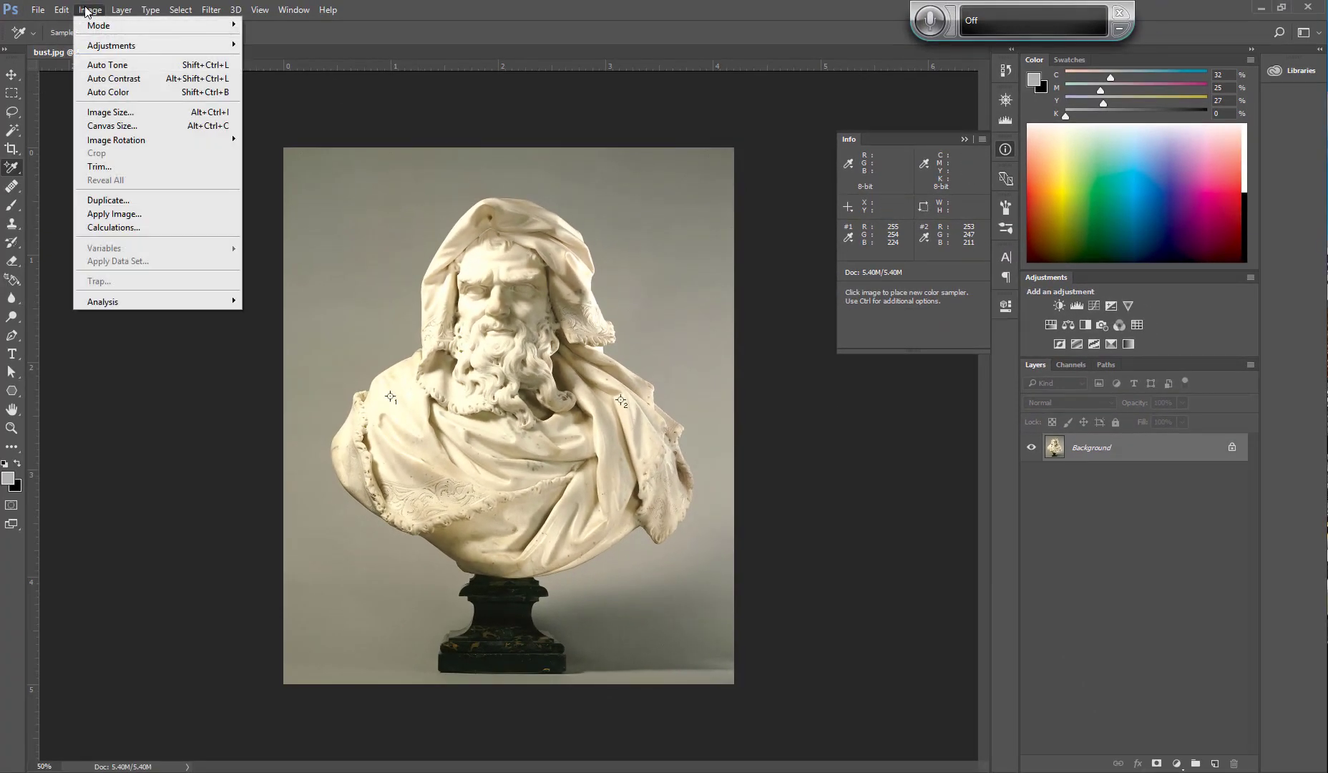
mouse_move(95, 47)
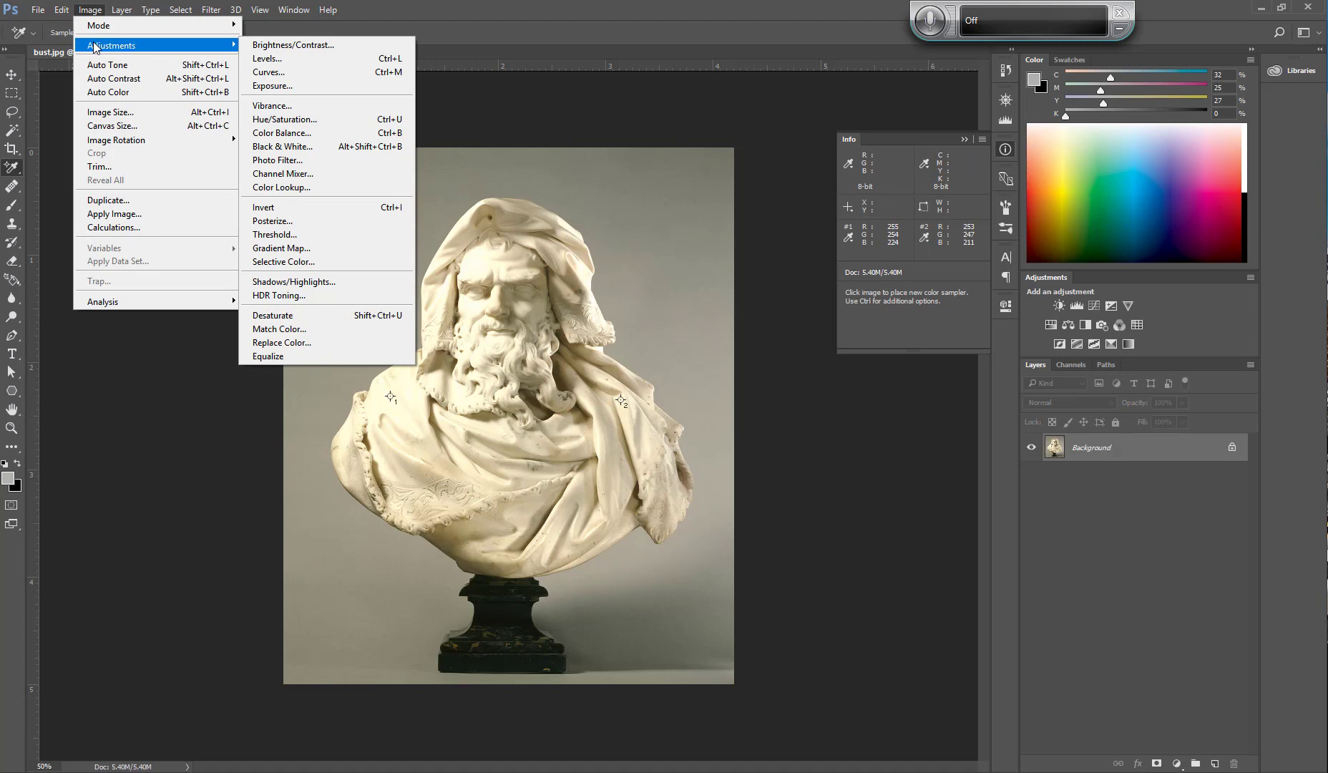
click(294, 132)
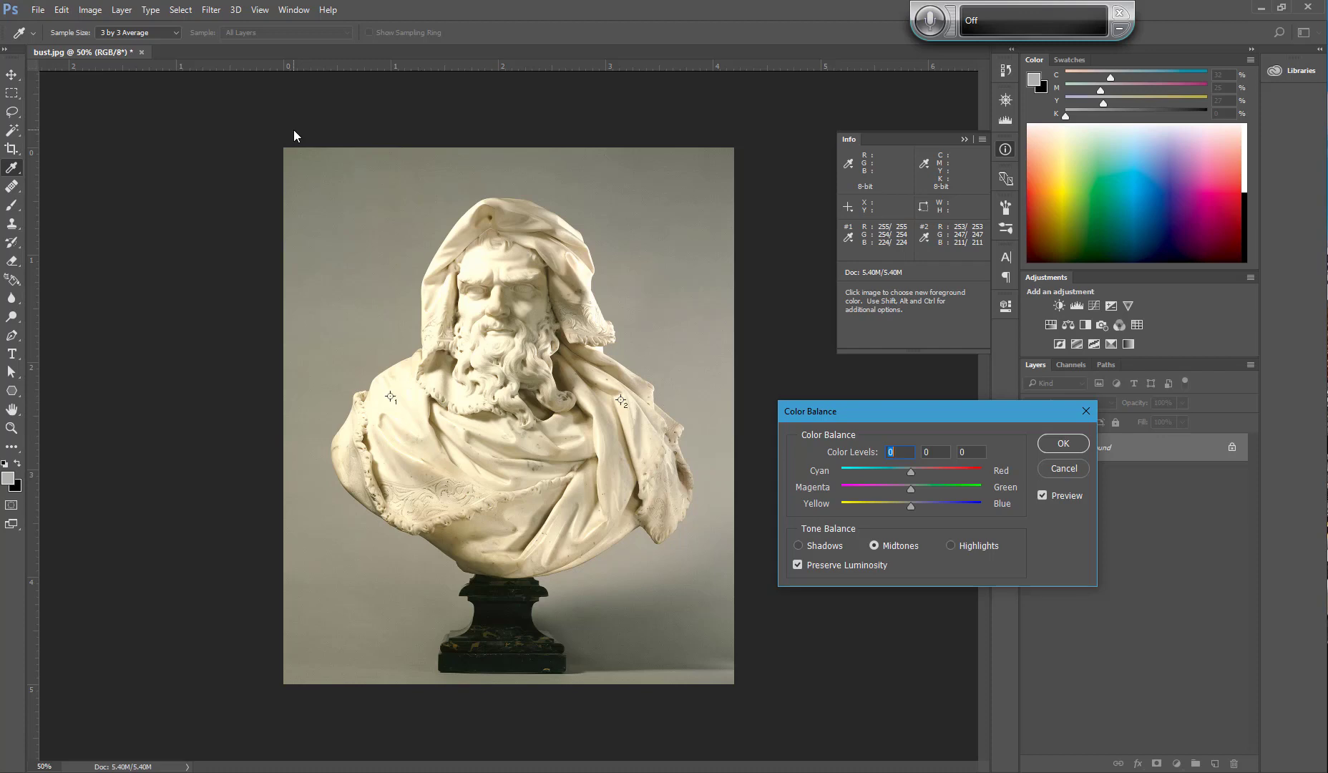
click(950, 546)
click(909, 505)
click(913, 507)
drag(926, 507, 928, 507)
Shift the bust's midtones slightly toward blue and apply the color balance.
click(874, 546)
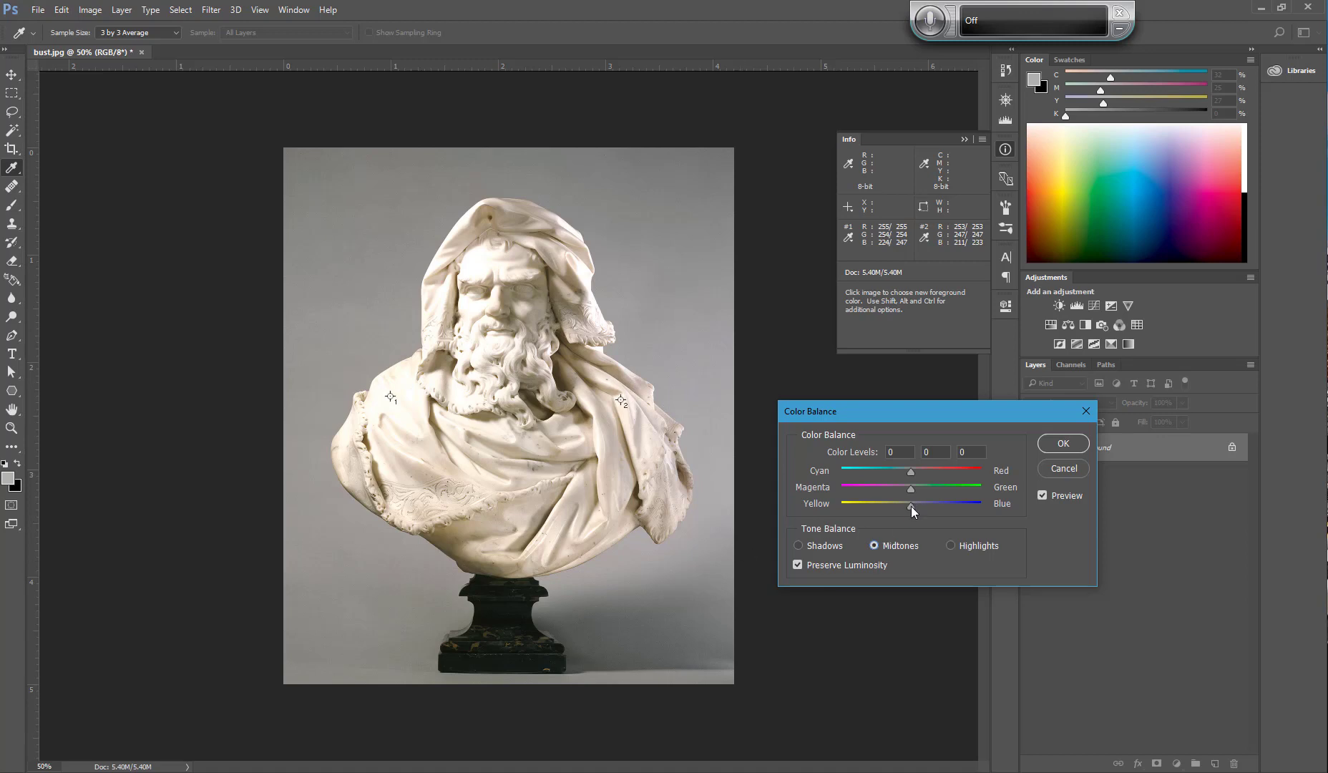
drag(911, 507, 918, 508)
click(1063, 444)
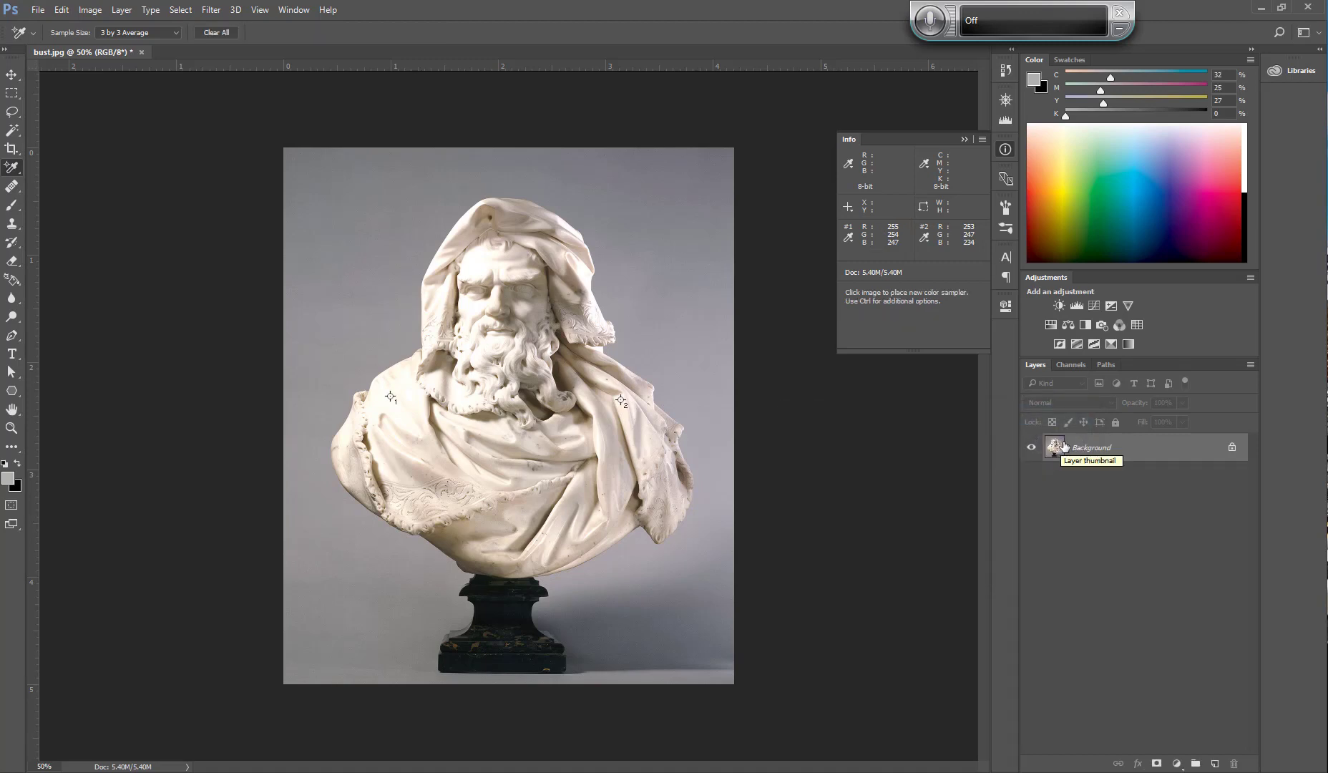
Compare the bust's opened state with its color-balanced state in the history.
click(1003, 74)
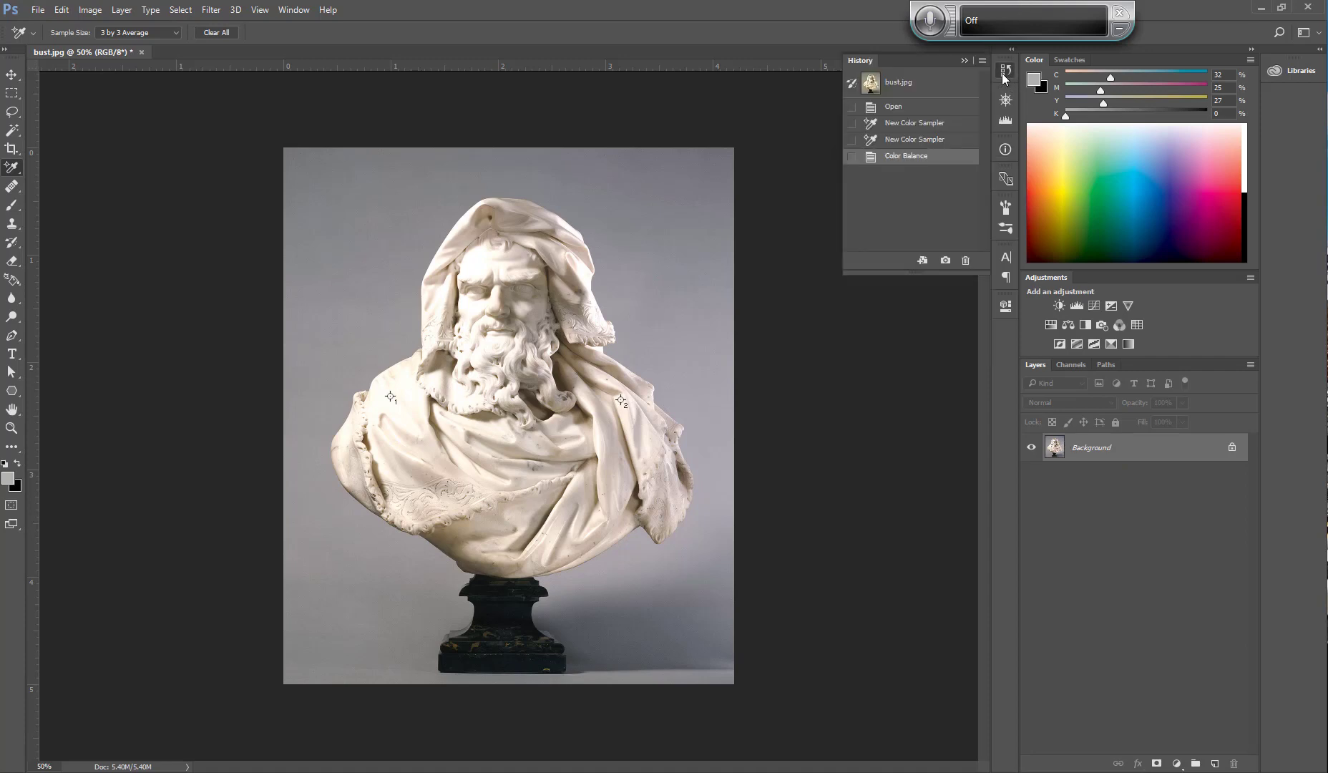
click(915, 108)
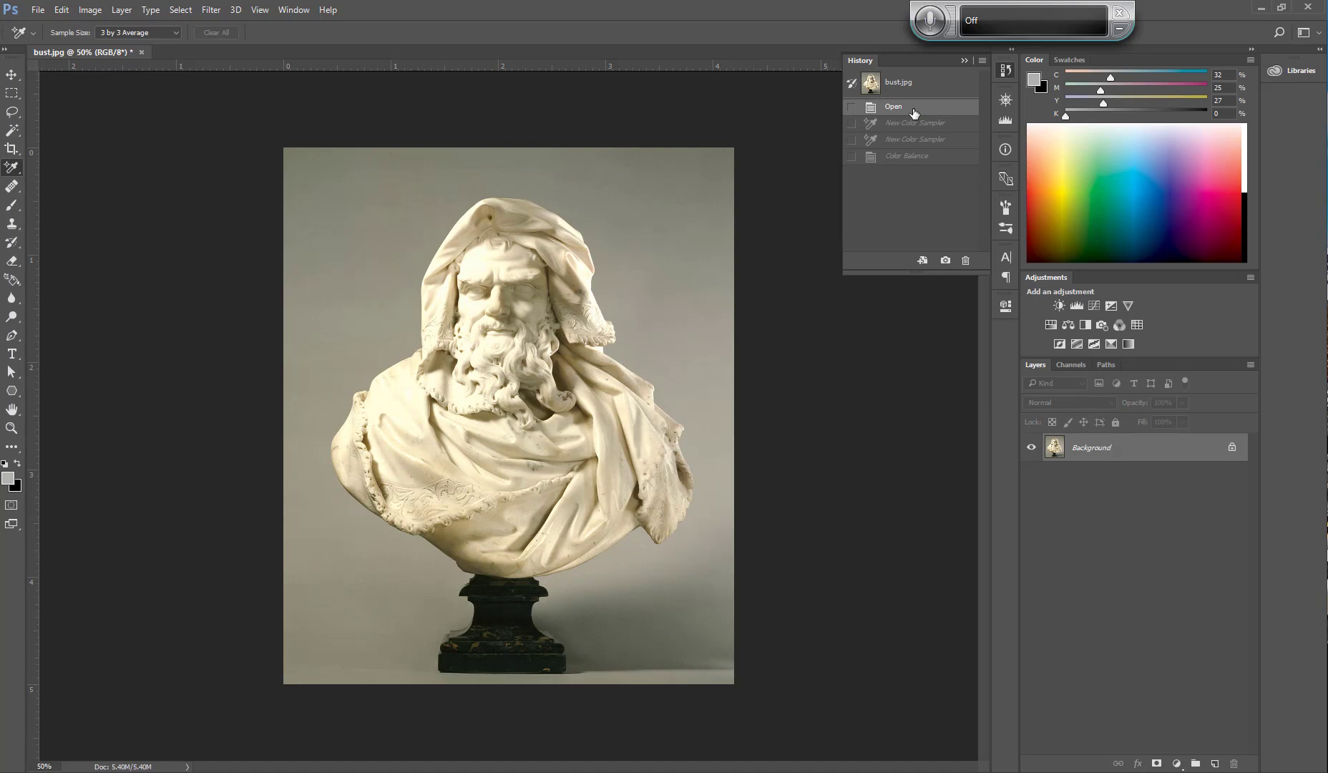
click(905, 159)
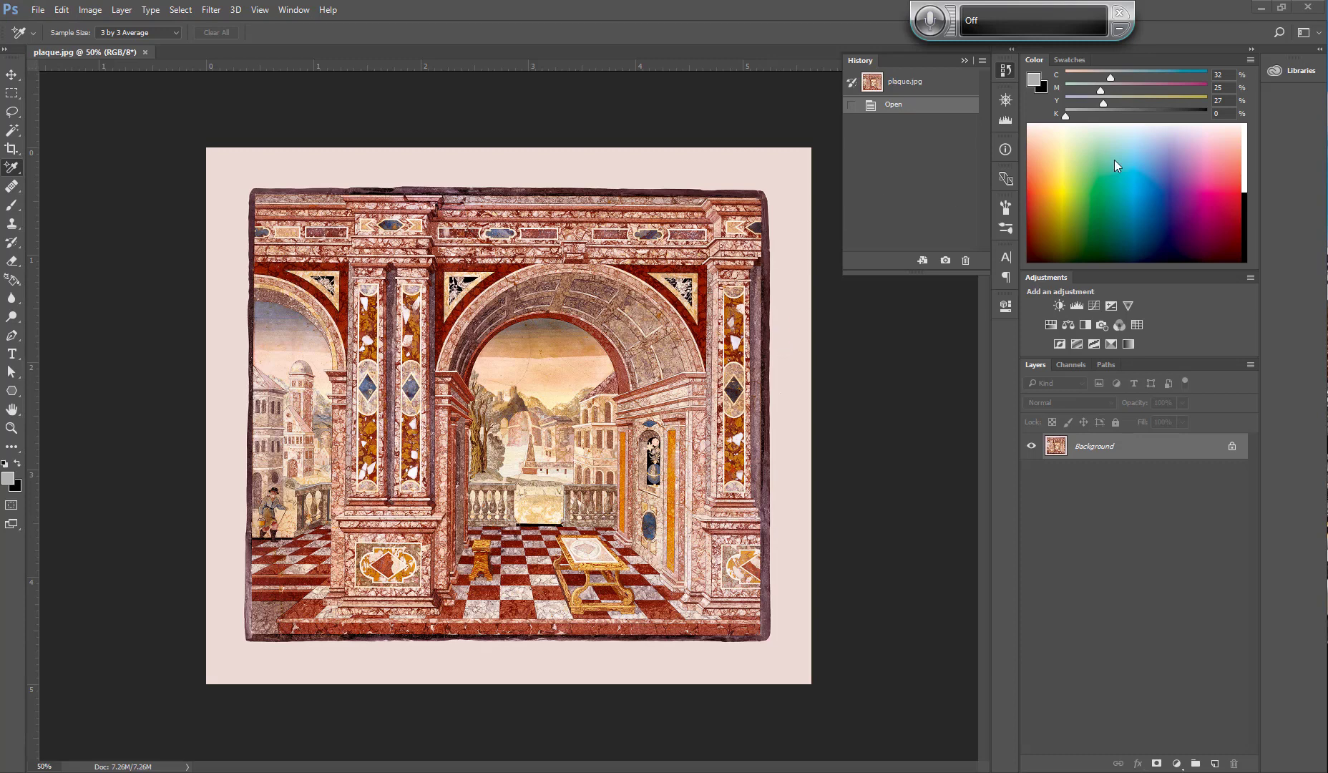
Show the color info readouts and place a color sampler in the white margin beside the plaque's upper right corner.
click(1006, 149)
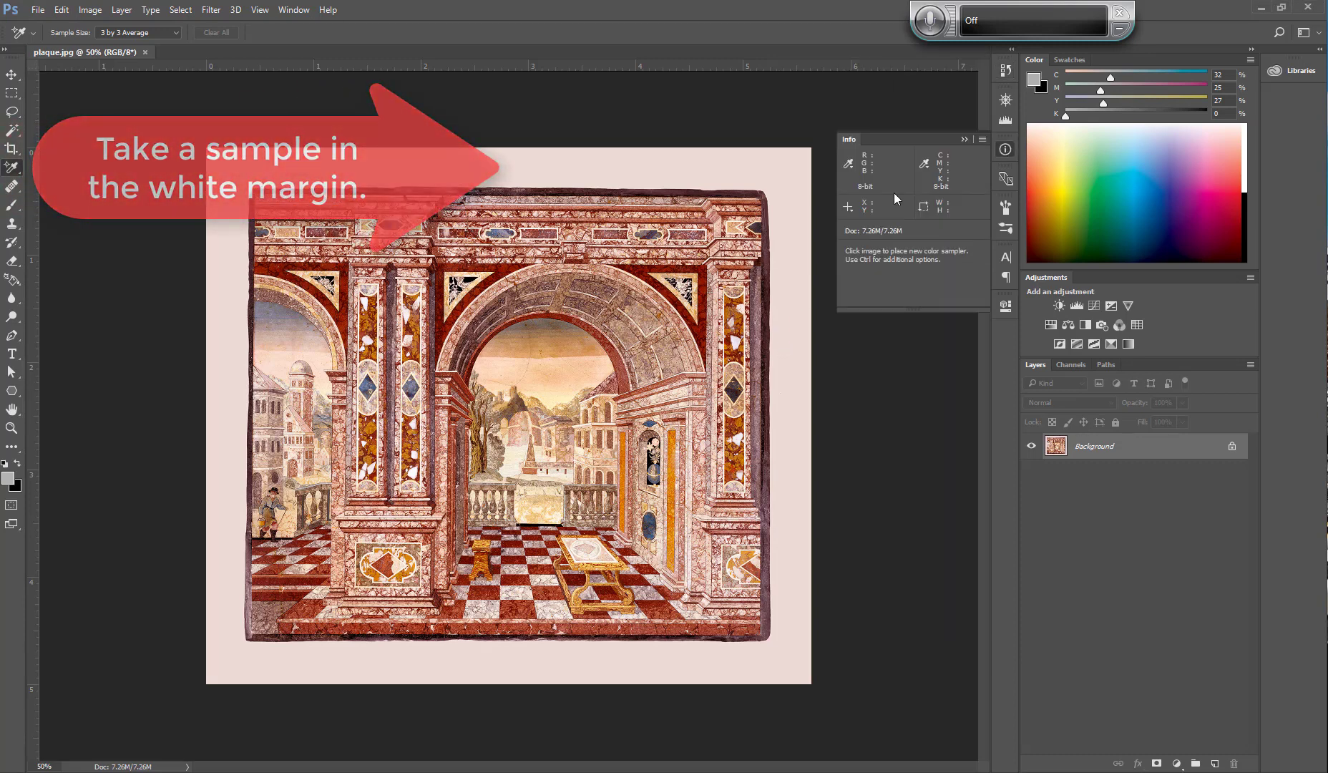
click(790, 249)
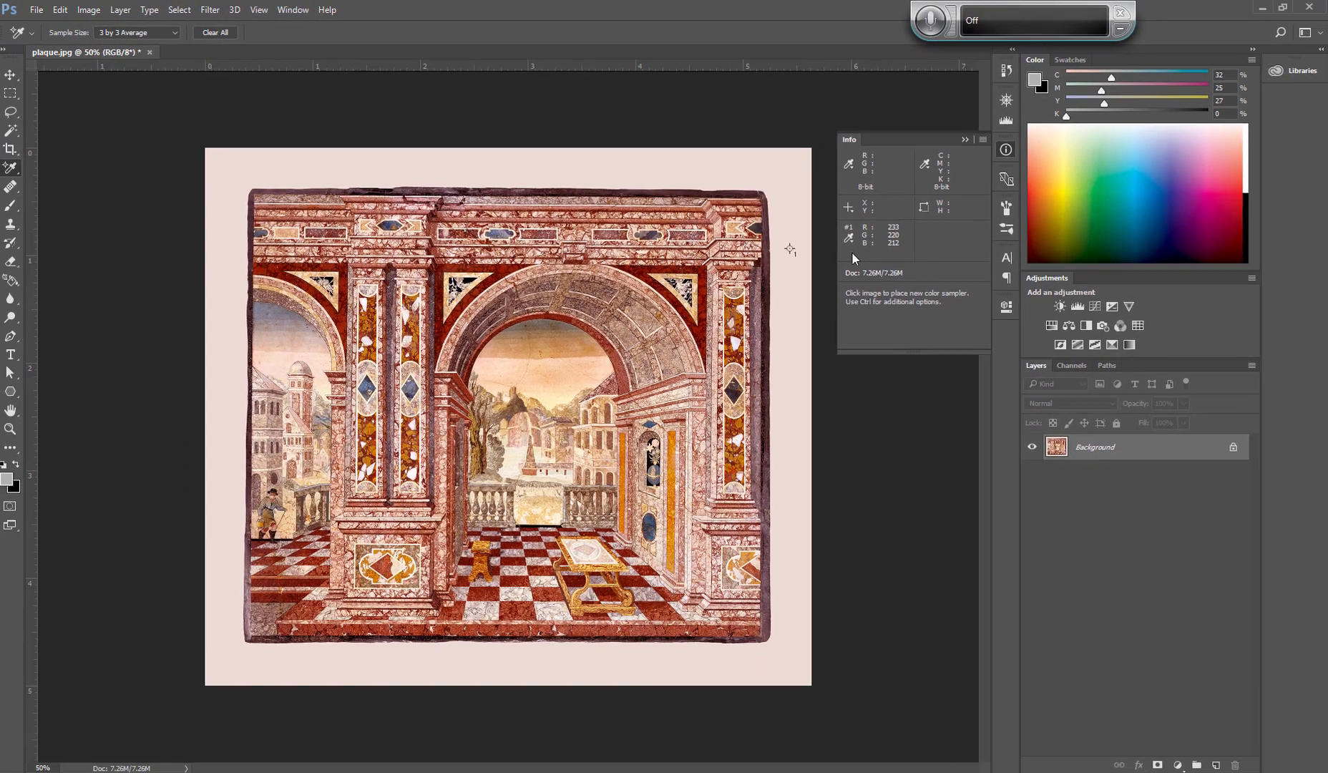
Start a Curves adjustment on the plaque and add a Red channel point with input 233 and output 220.
click(90, 9)
mouse_move(95, 47)
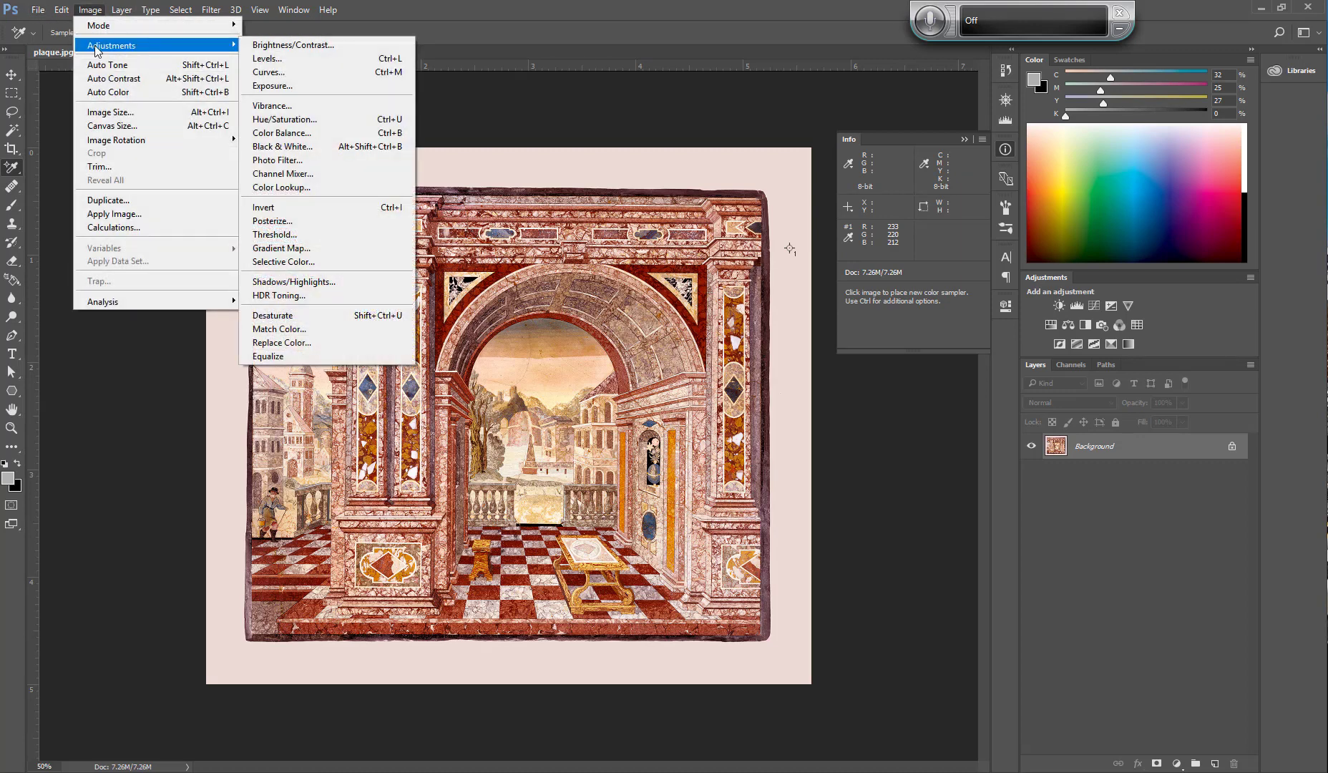
click(273, 75)
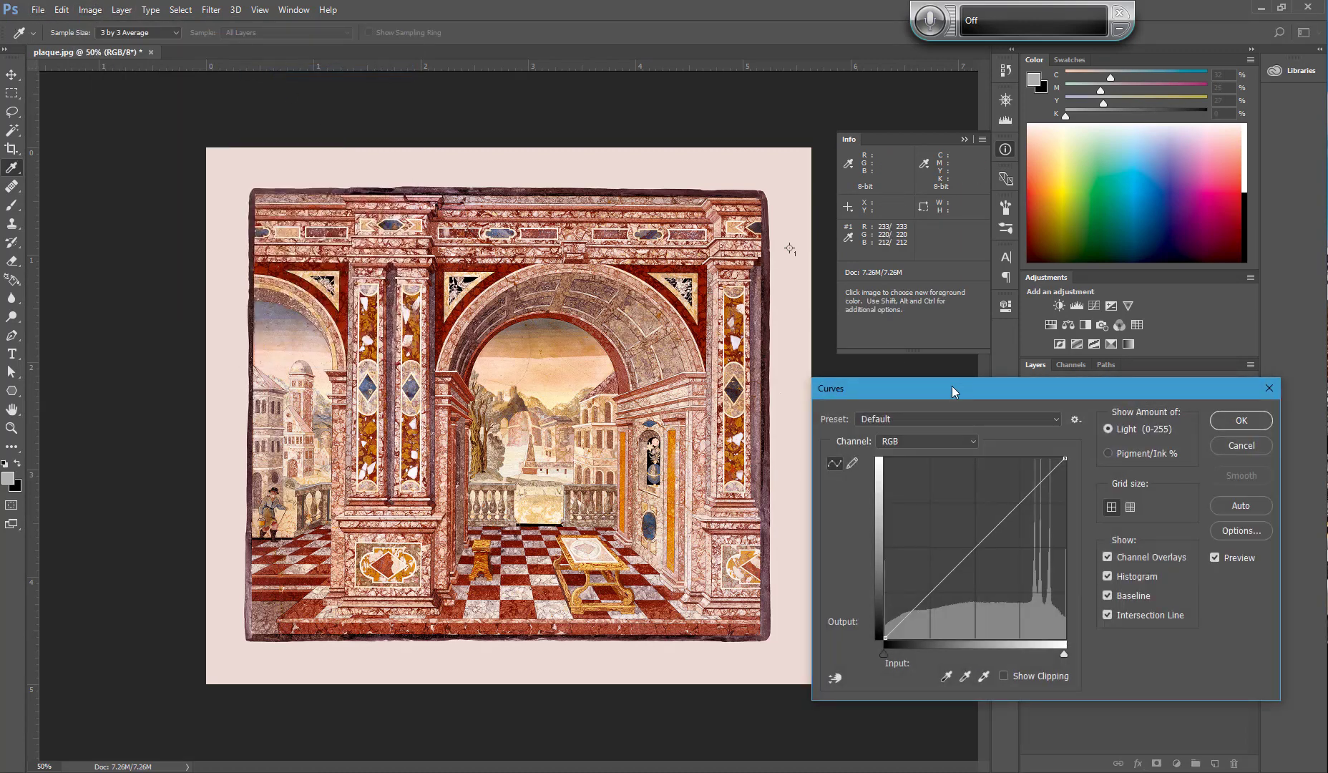
drag(952, 388, 791, 418)
click(814, 470)
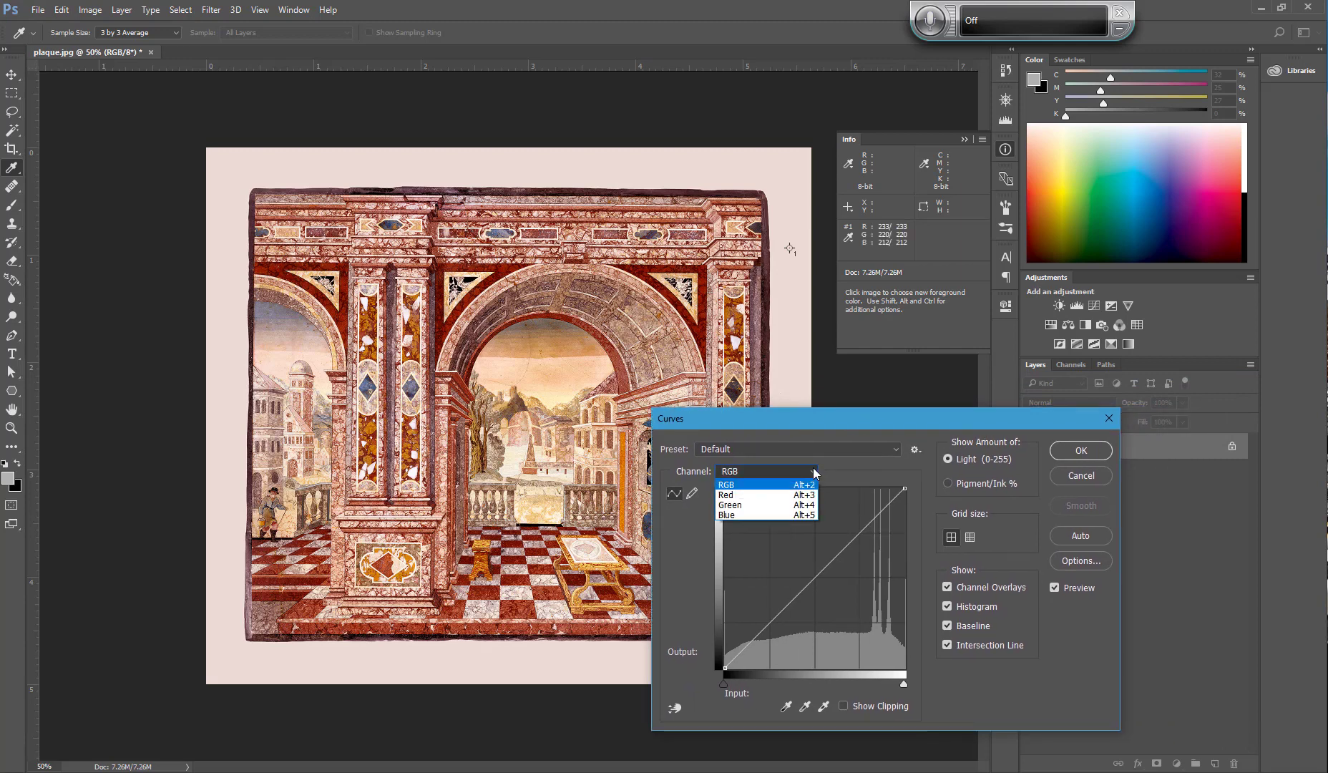
click(790, 493)
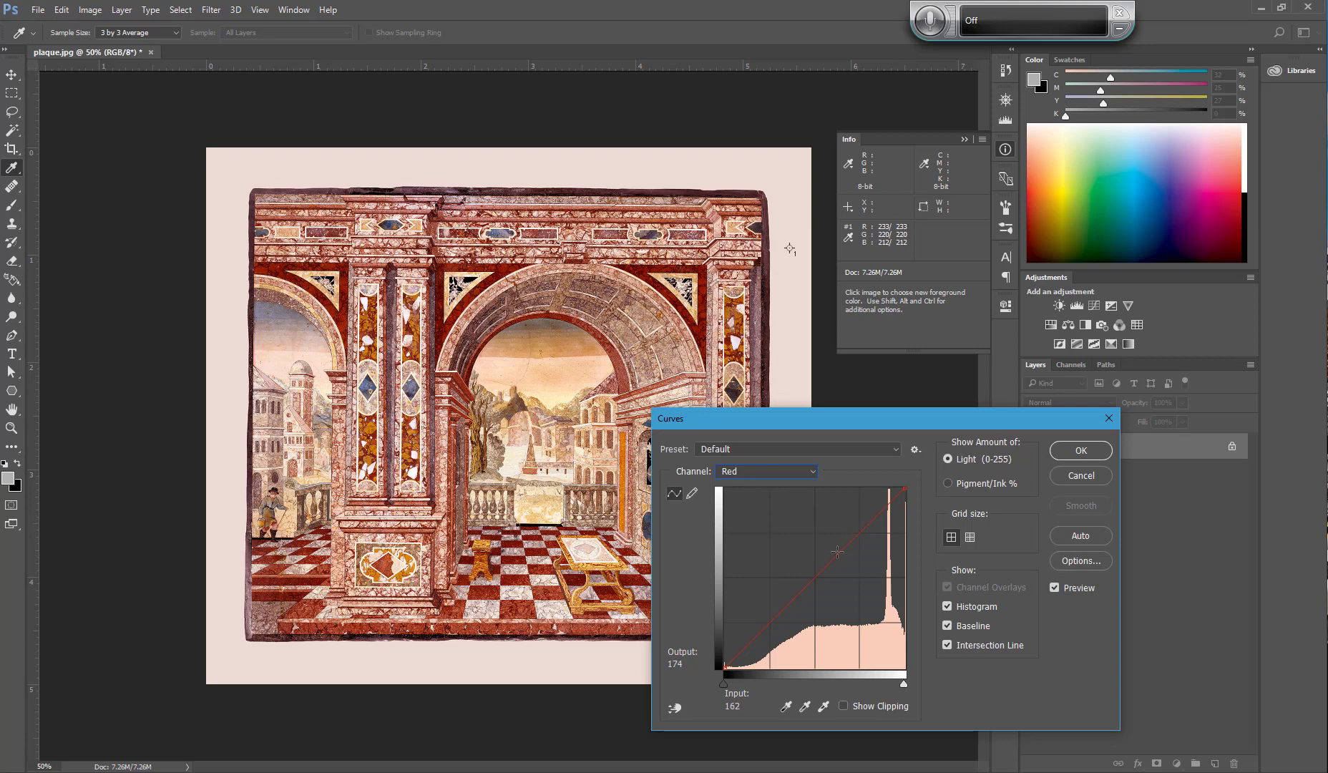
click(860, 534)
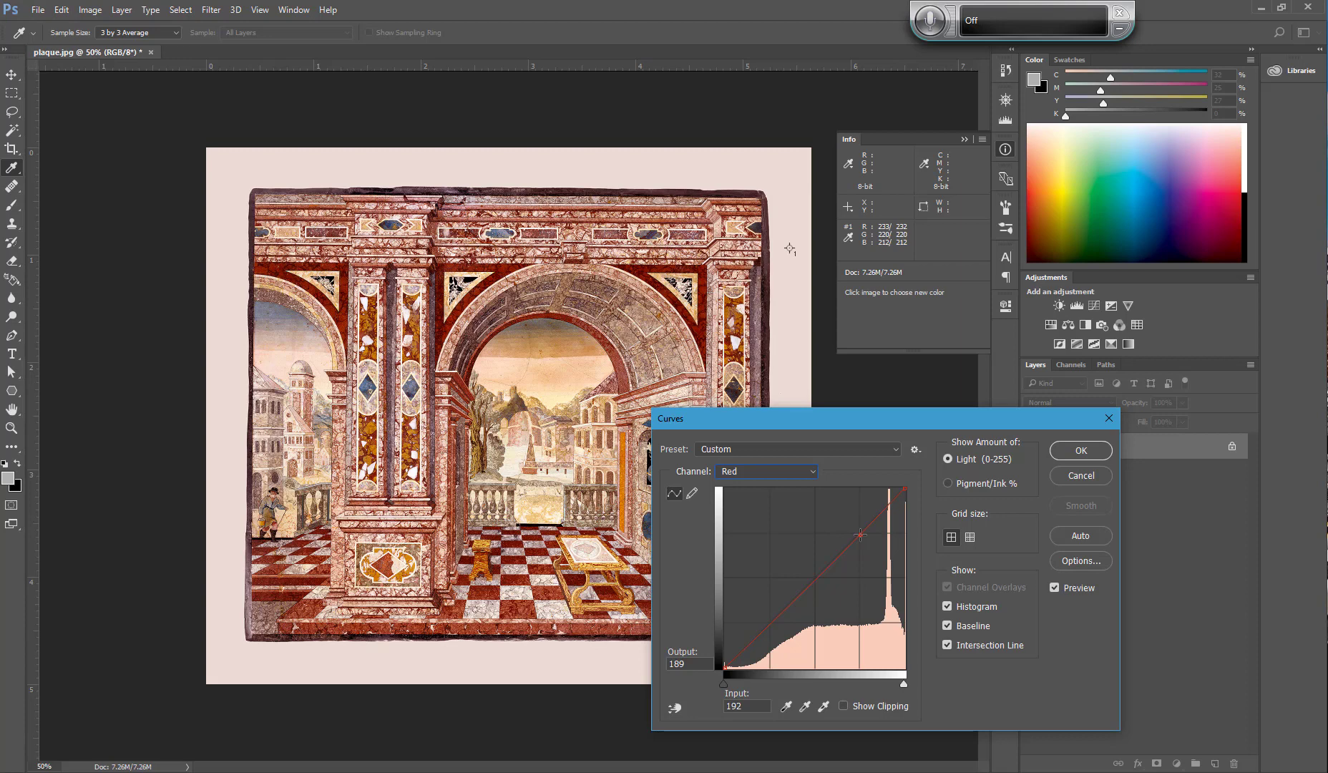
click(745, 707)
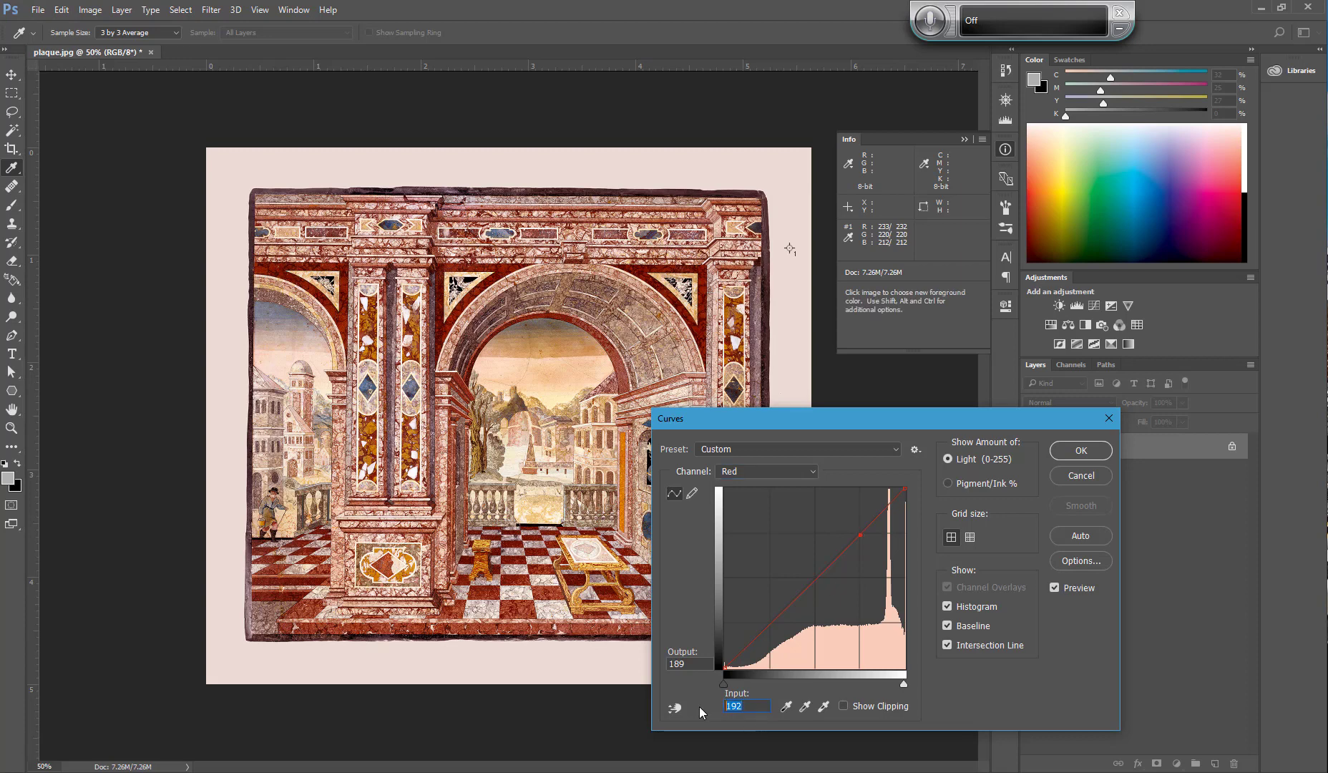
text(233)
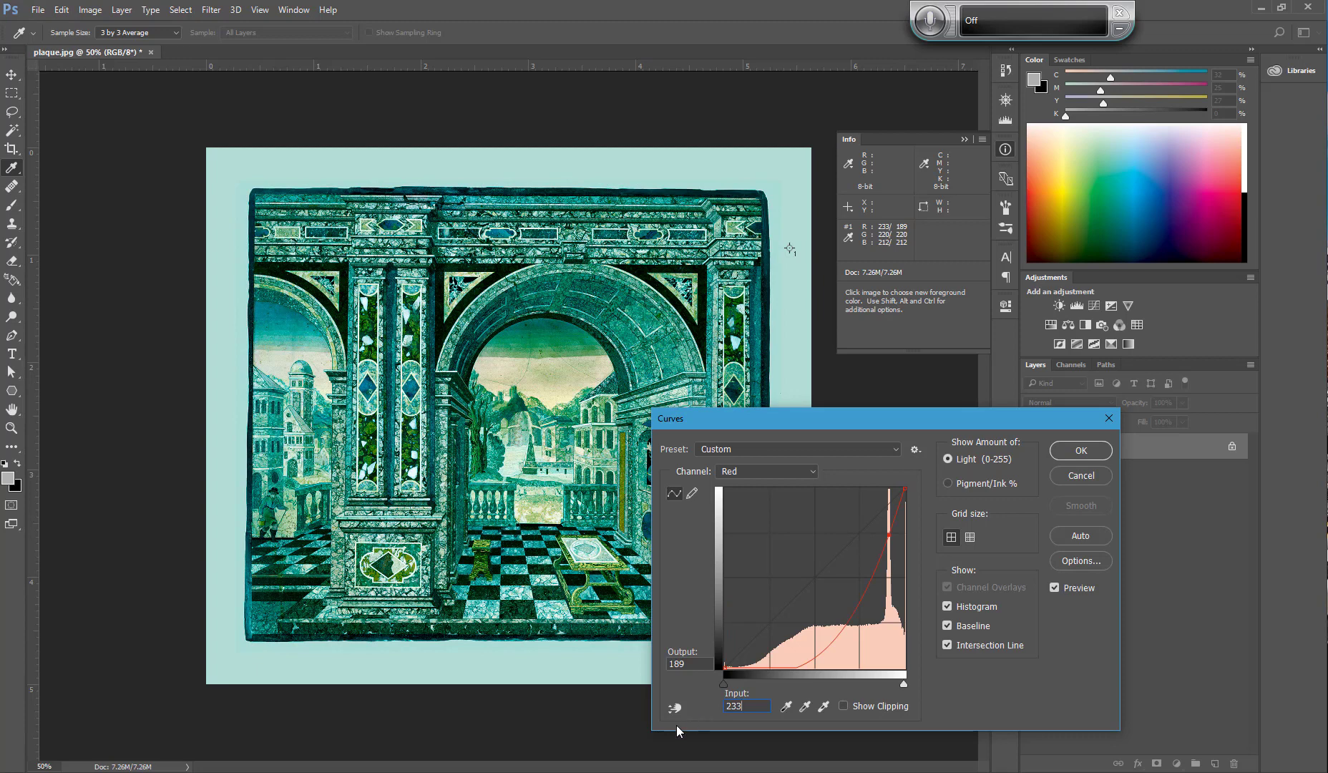
click(659, 664)
text(220)
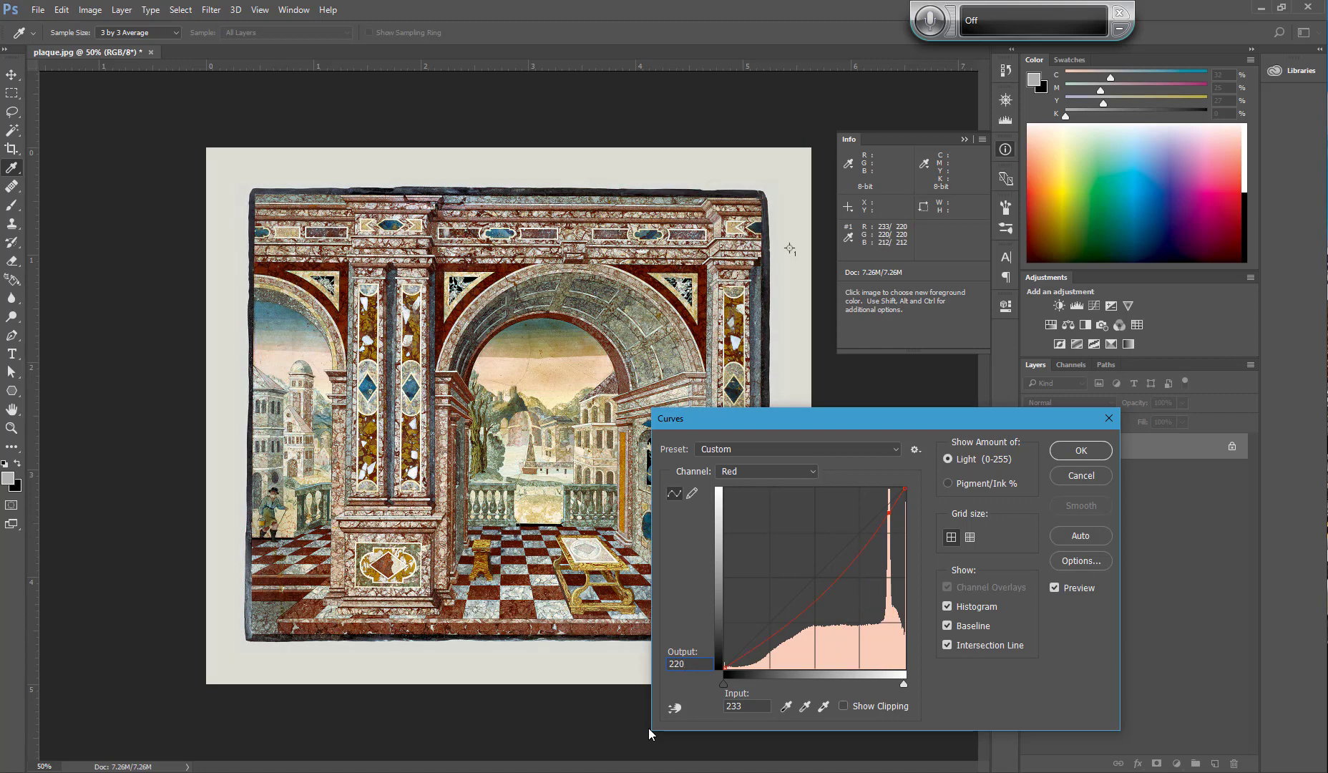
Add a Blue channel curve point with input 212 and output 220, and apply the Curves adjustment.
click(813, 471)
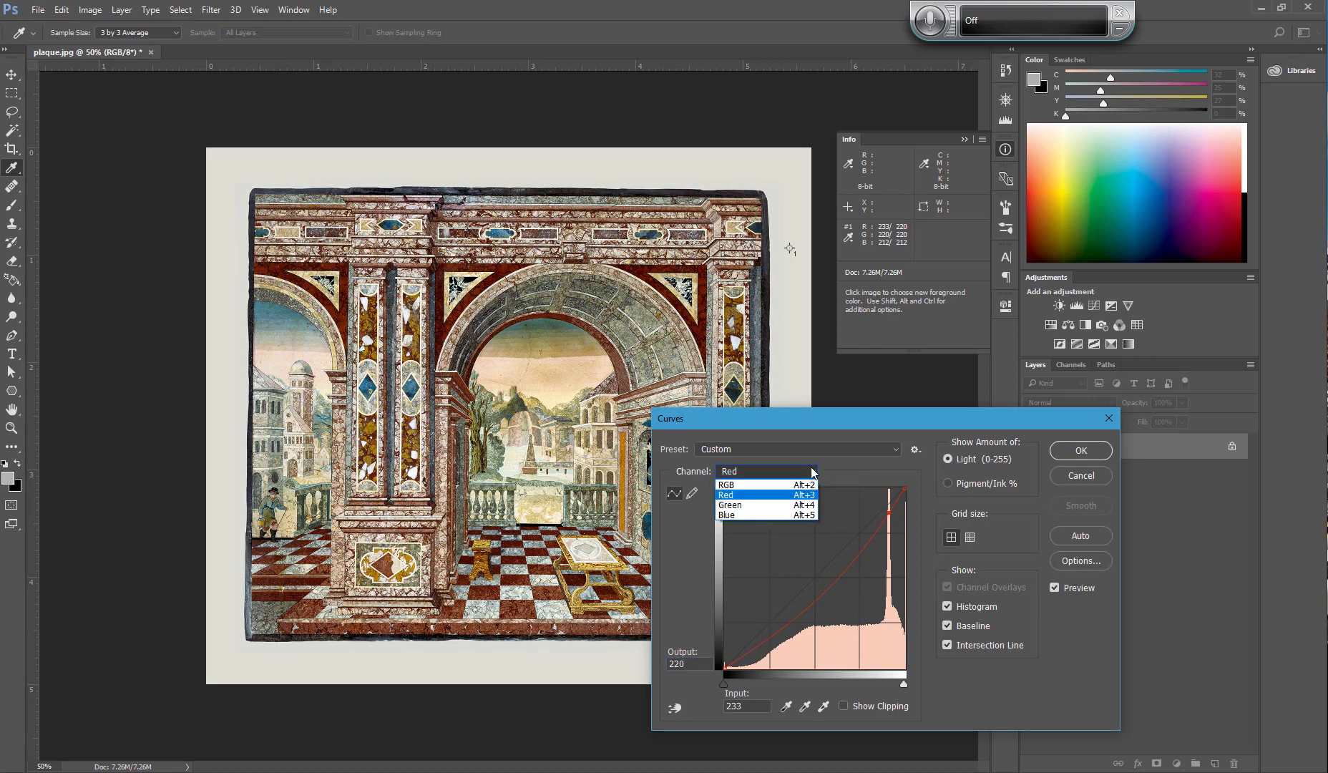
click(758, 514)
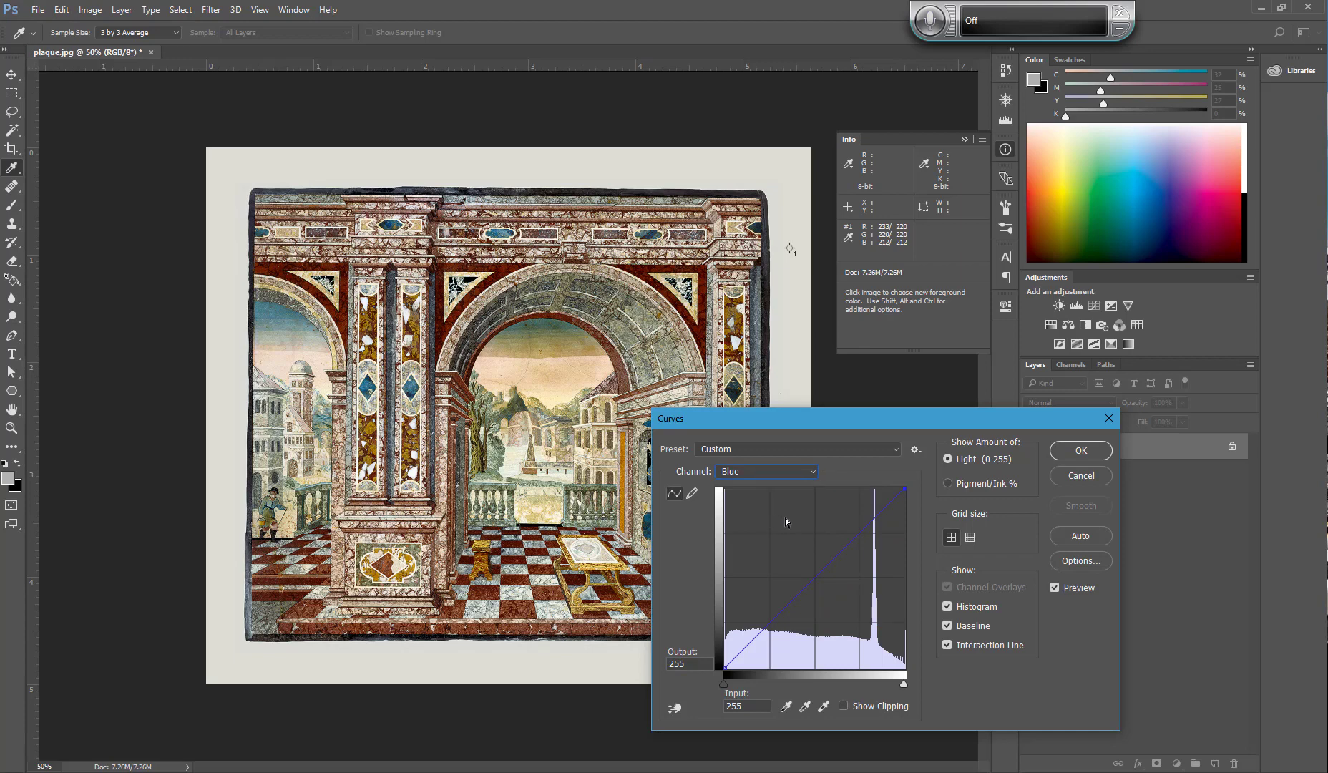
click(870, 522)
click(681, 709)
key(BackSpace)
text(212)
drag(687, 664, 653, 661)
text(220)
key(Return)
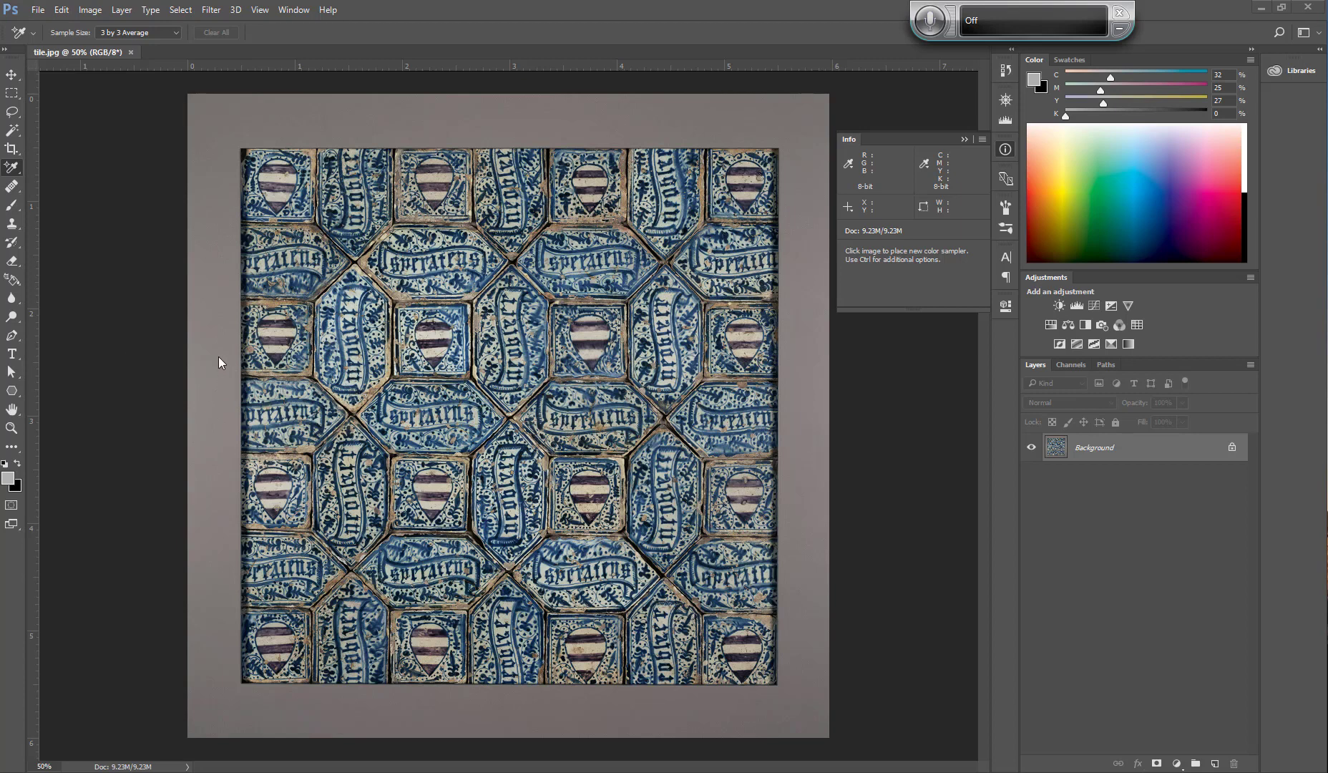
In Curves for the tile image, use the clipping display to lower the RGB white point to input 218, and compare with the original.
click(91, 10)
mouse_move(108, 48)
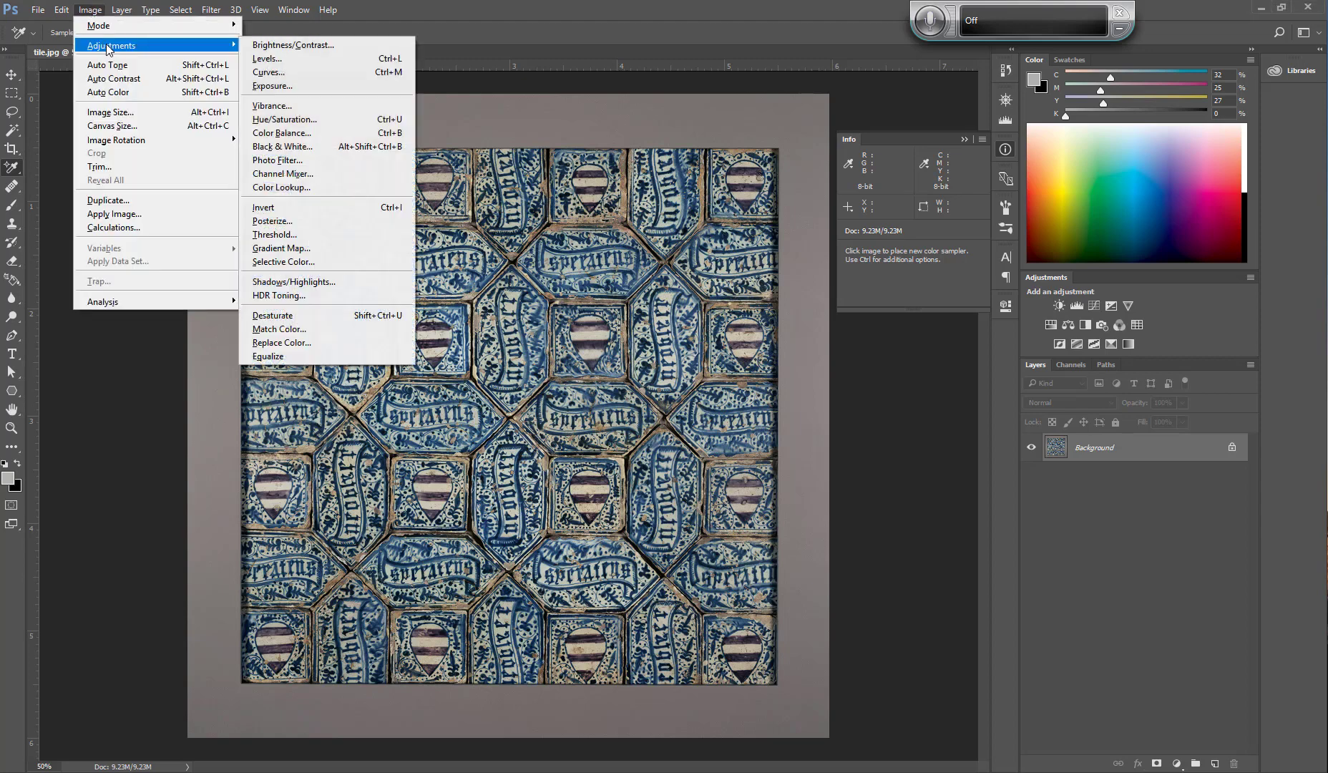
click(269, 71)
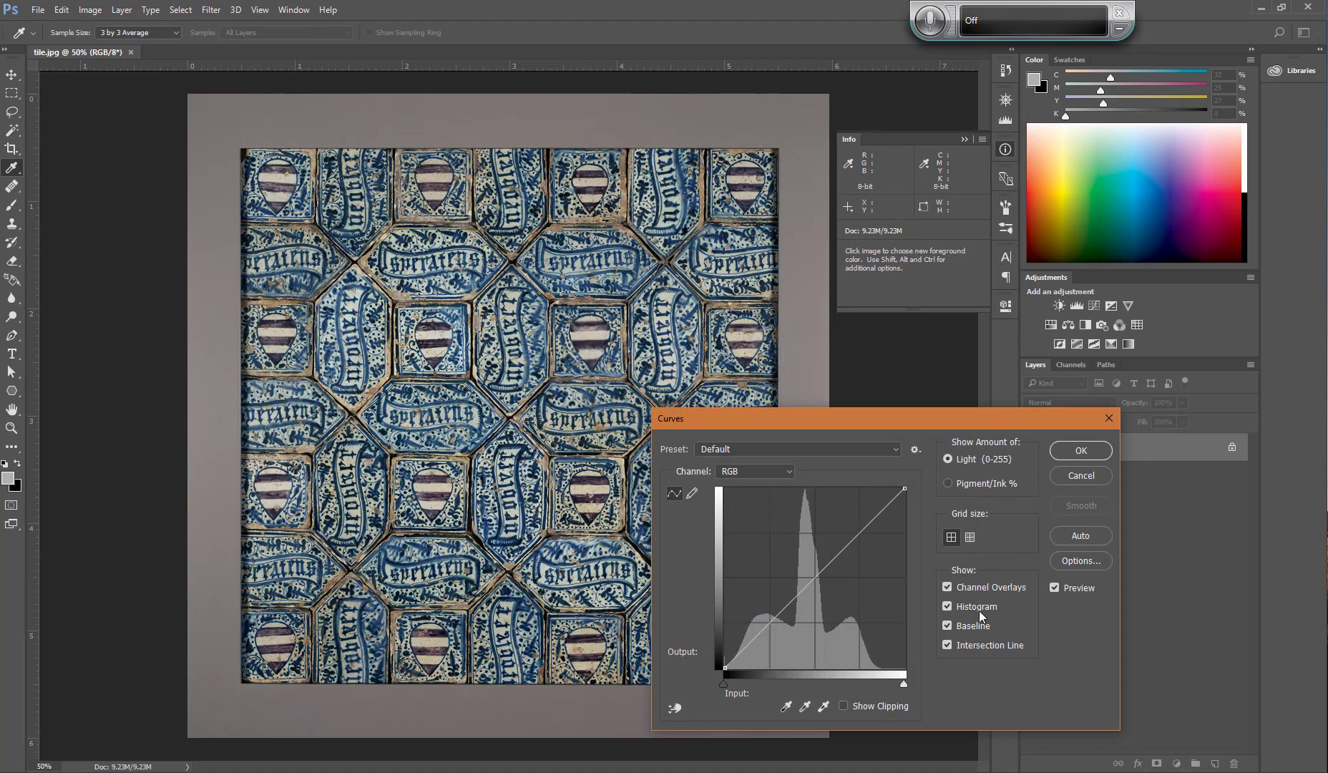
click(845, 704)
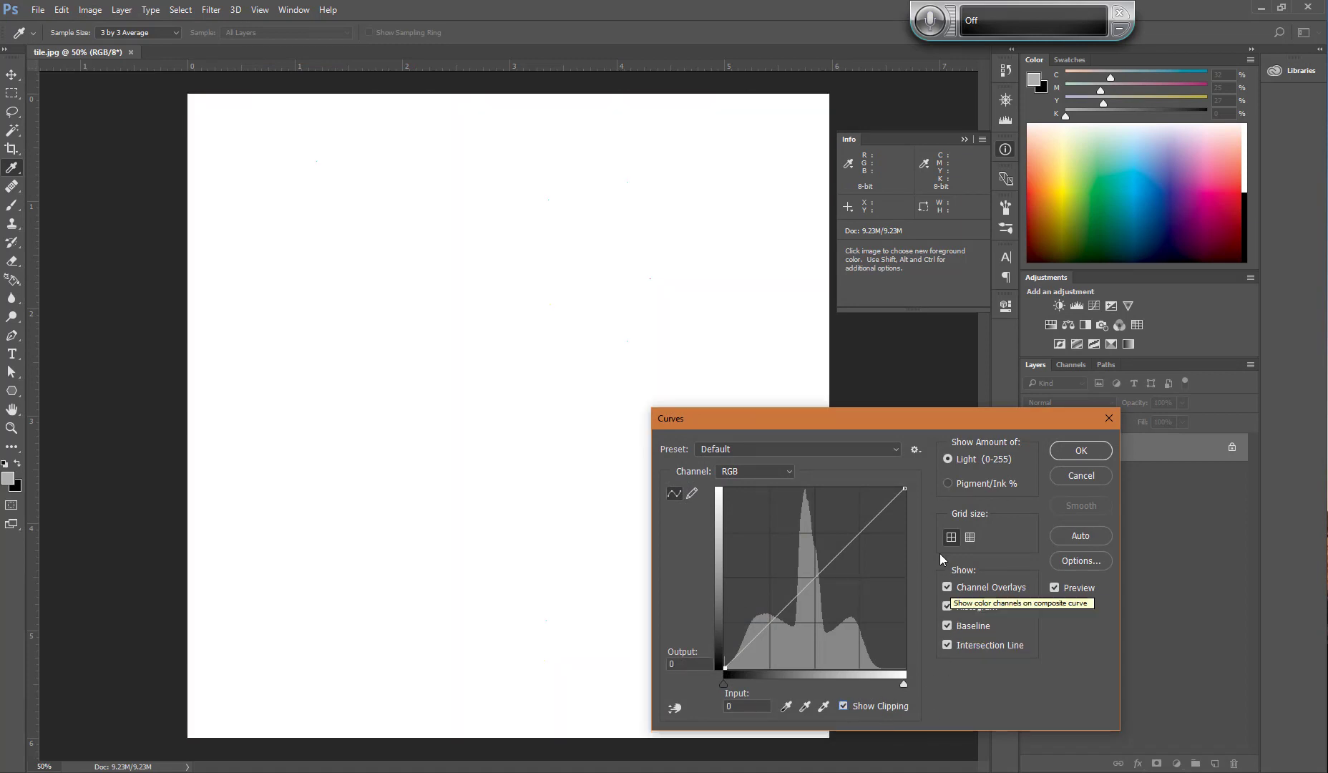
click(904, 488)
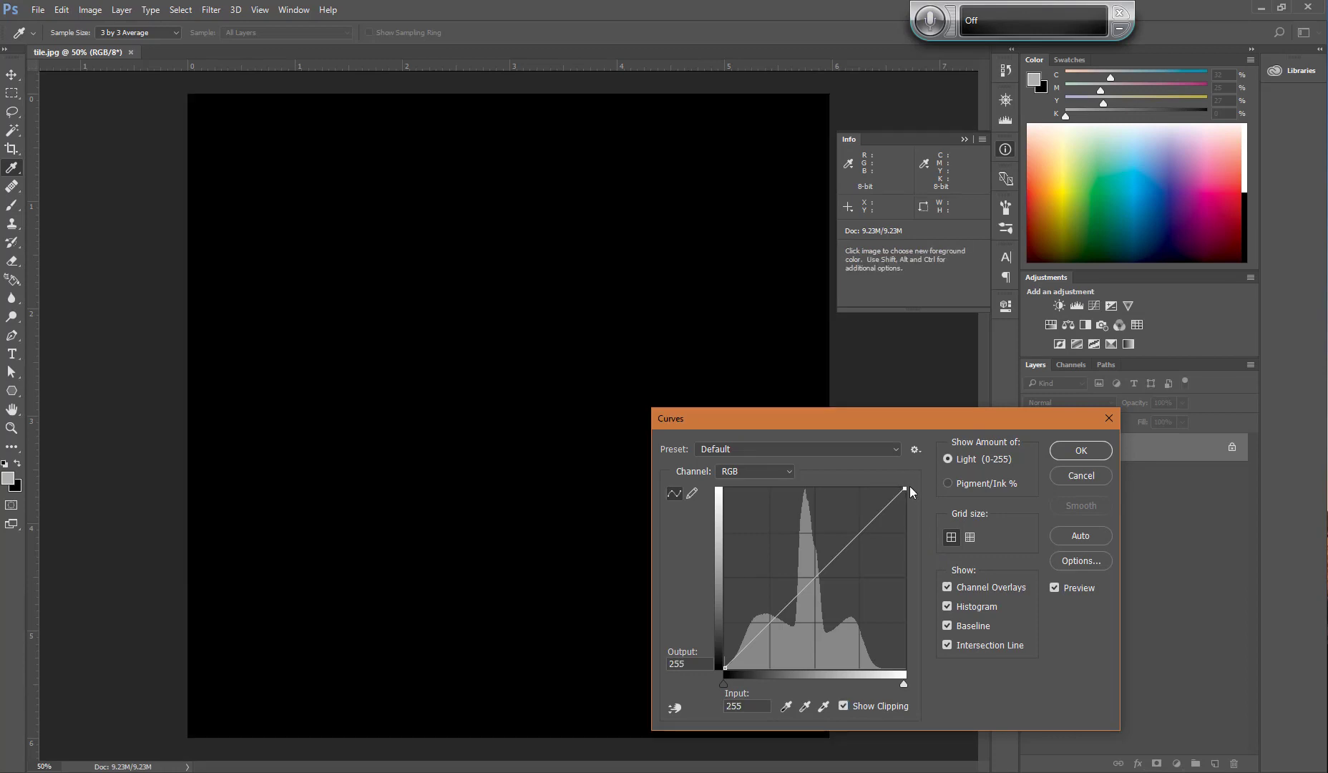
drag(904, 487, 882, 487)
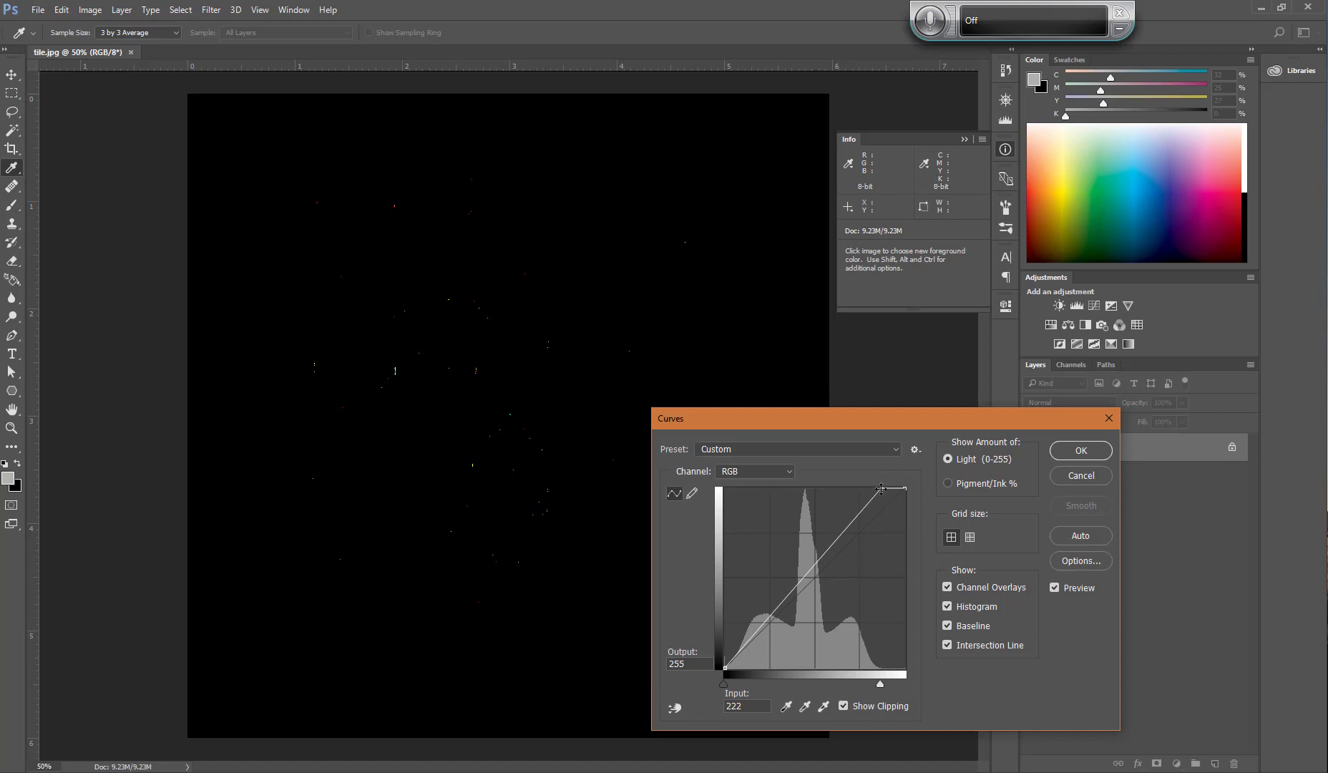
drag(881, 489, 879, 488)
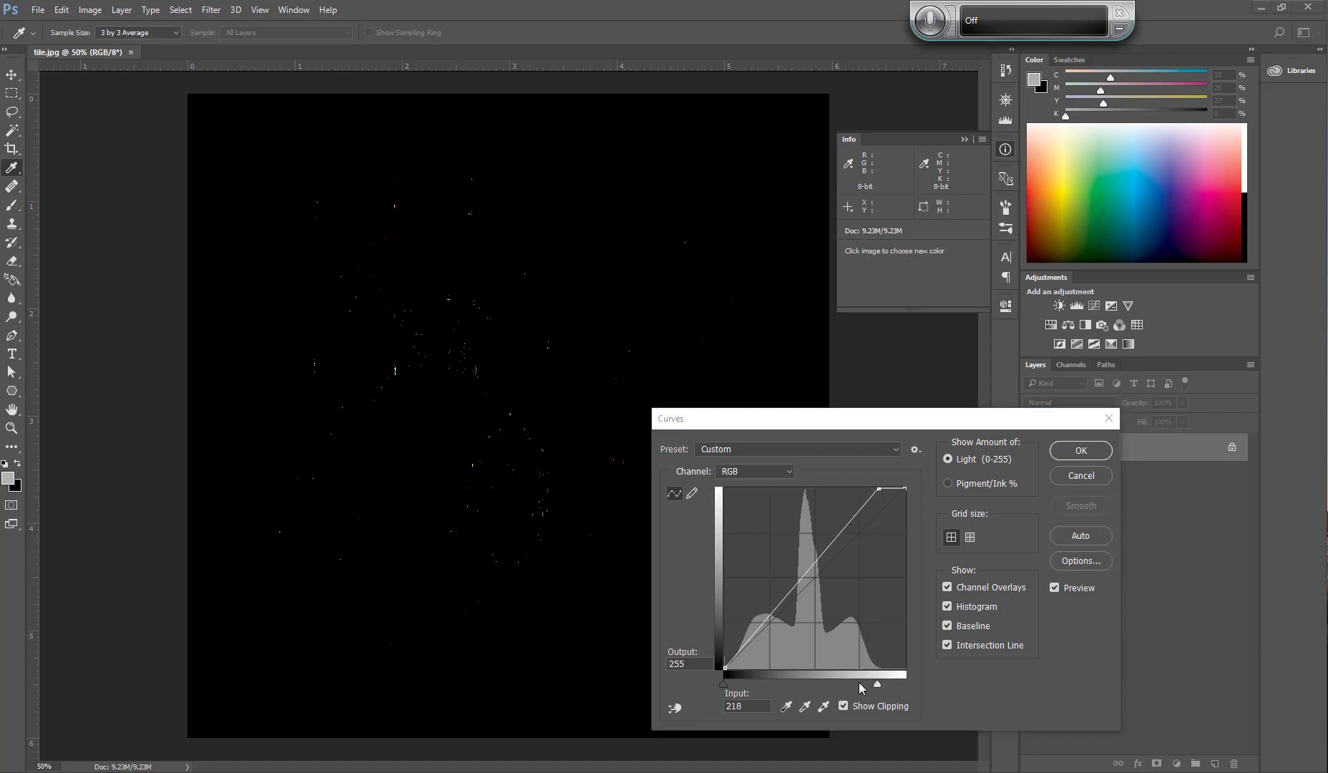
click(845, 709)
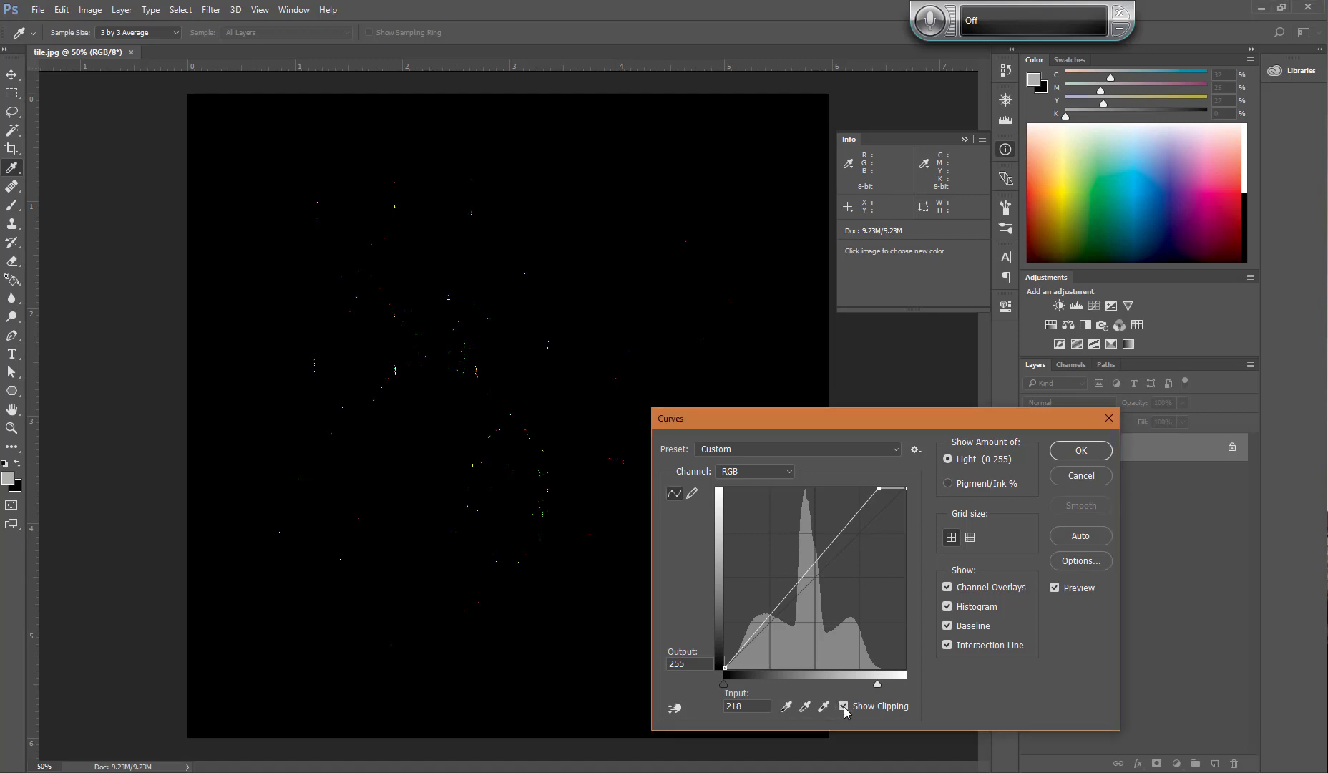
click(845, 709)
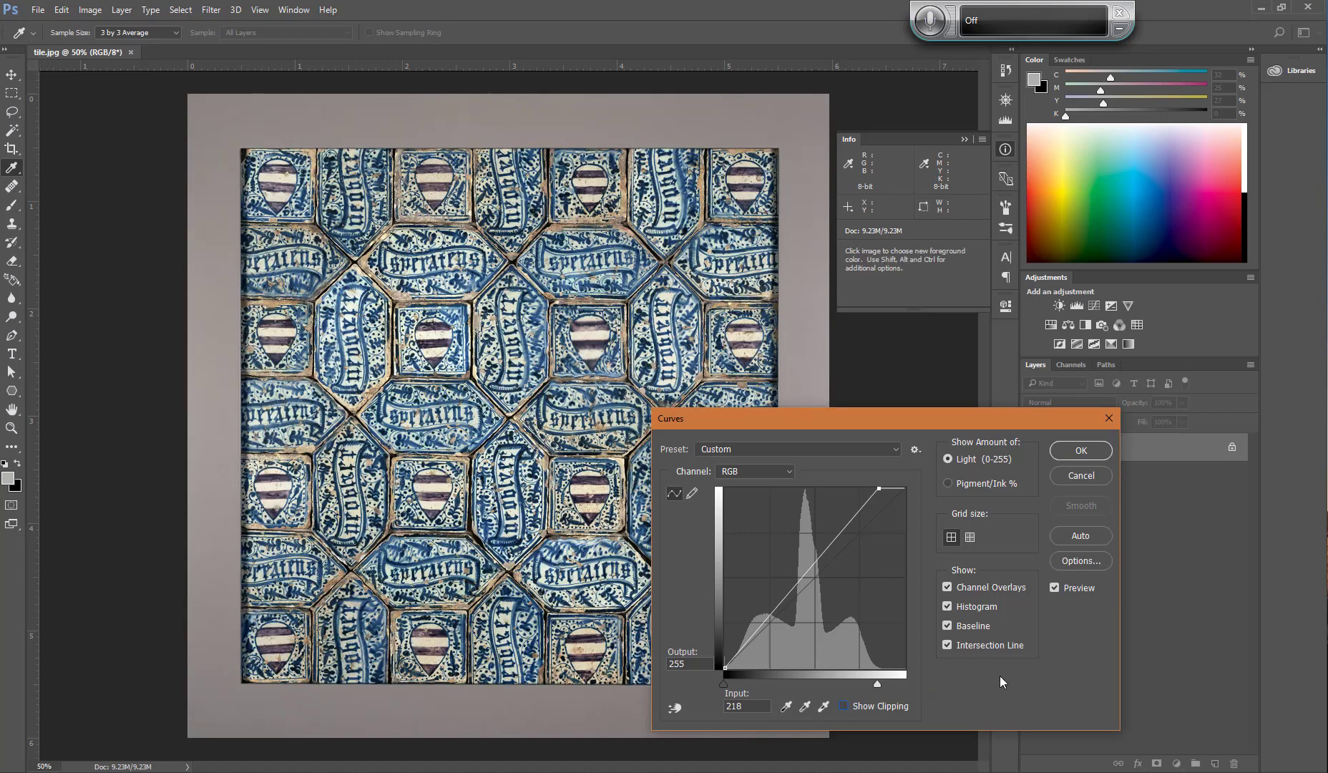
click(1054, 588)
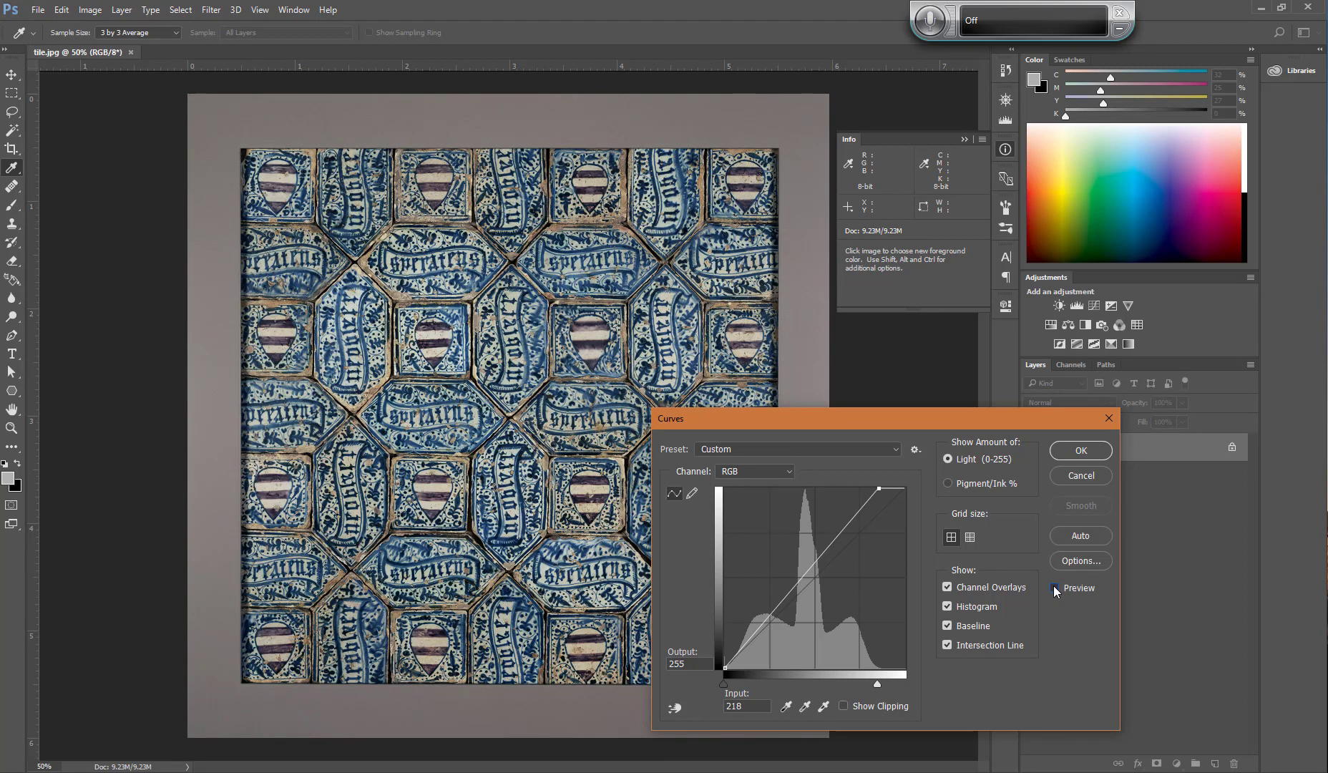
click(1055, 588)
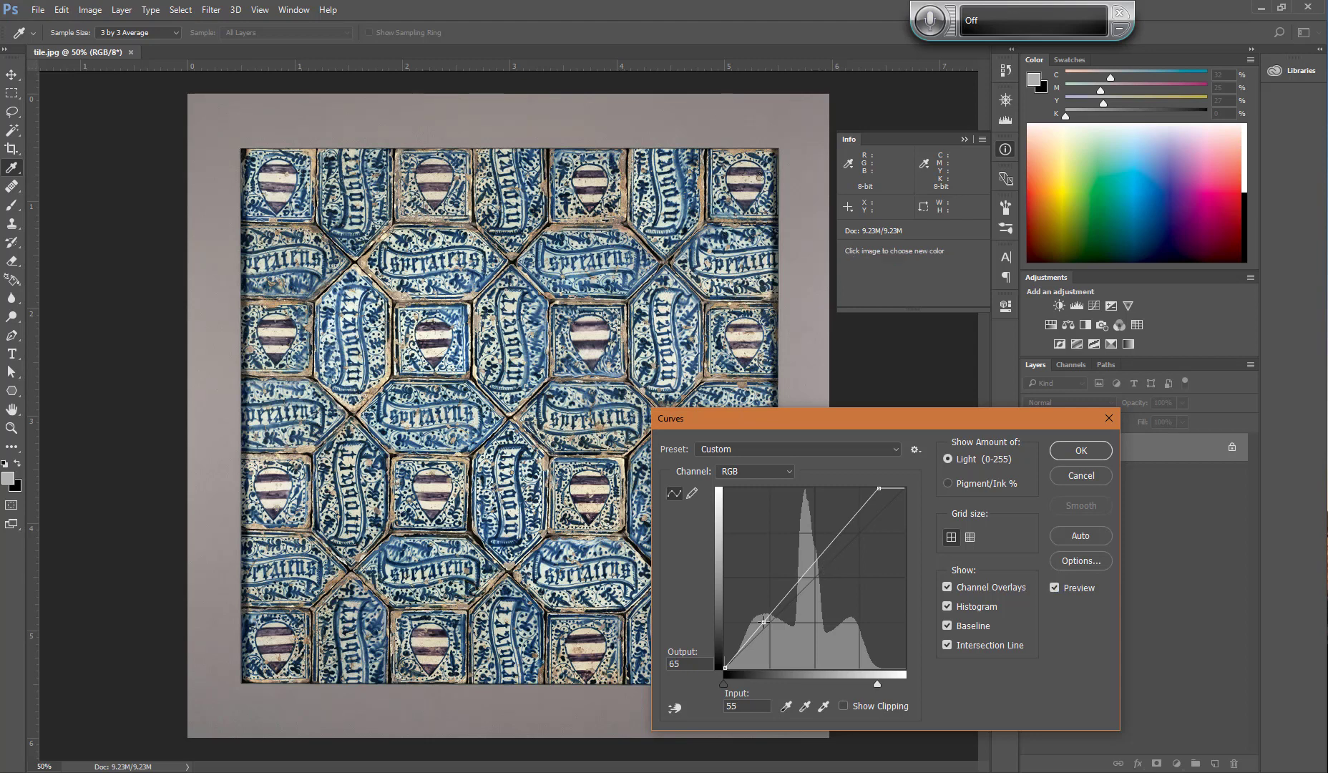
Shape an S-curve with a shadow point at input 65, output 64 and a highlight point at about input 156, output 190, and apply it.
drag(764, 621, 770, 623)
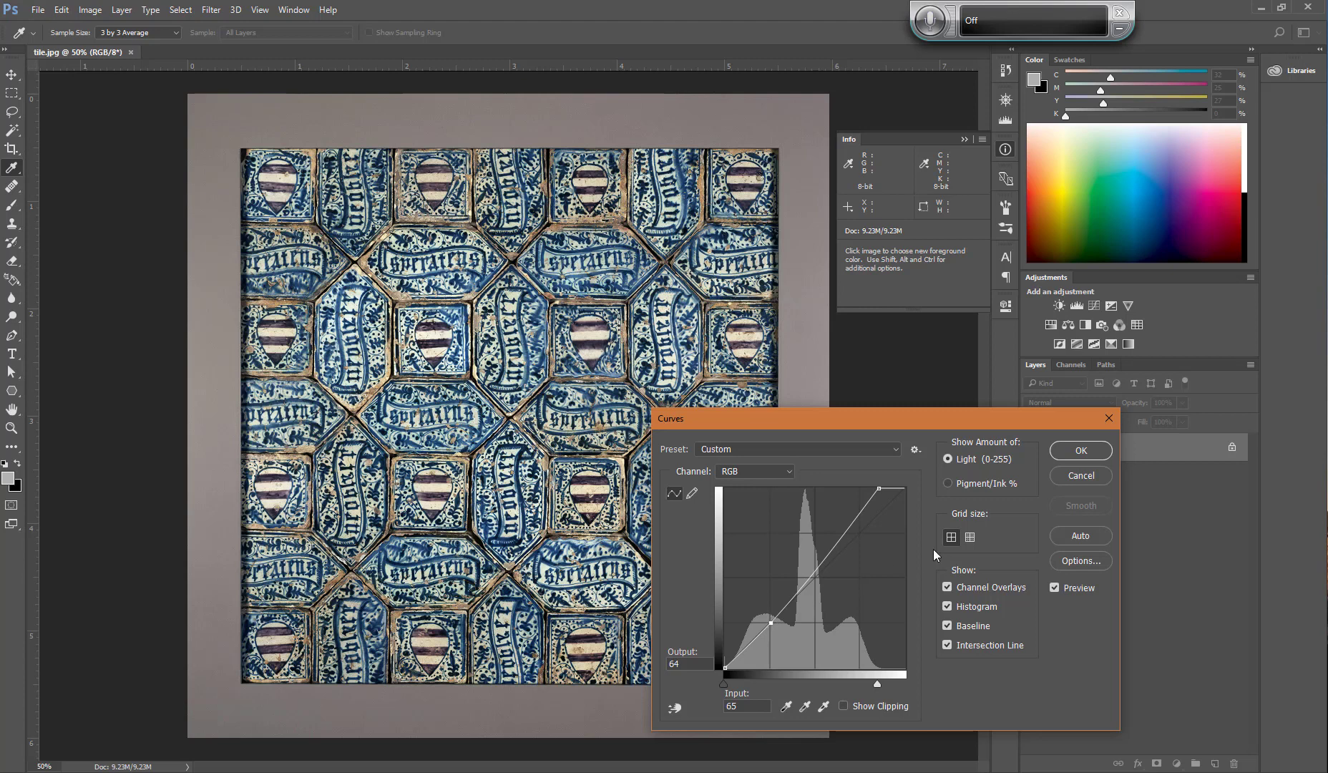
click(845, 534)
drag(845, 533, 835, 534)
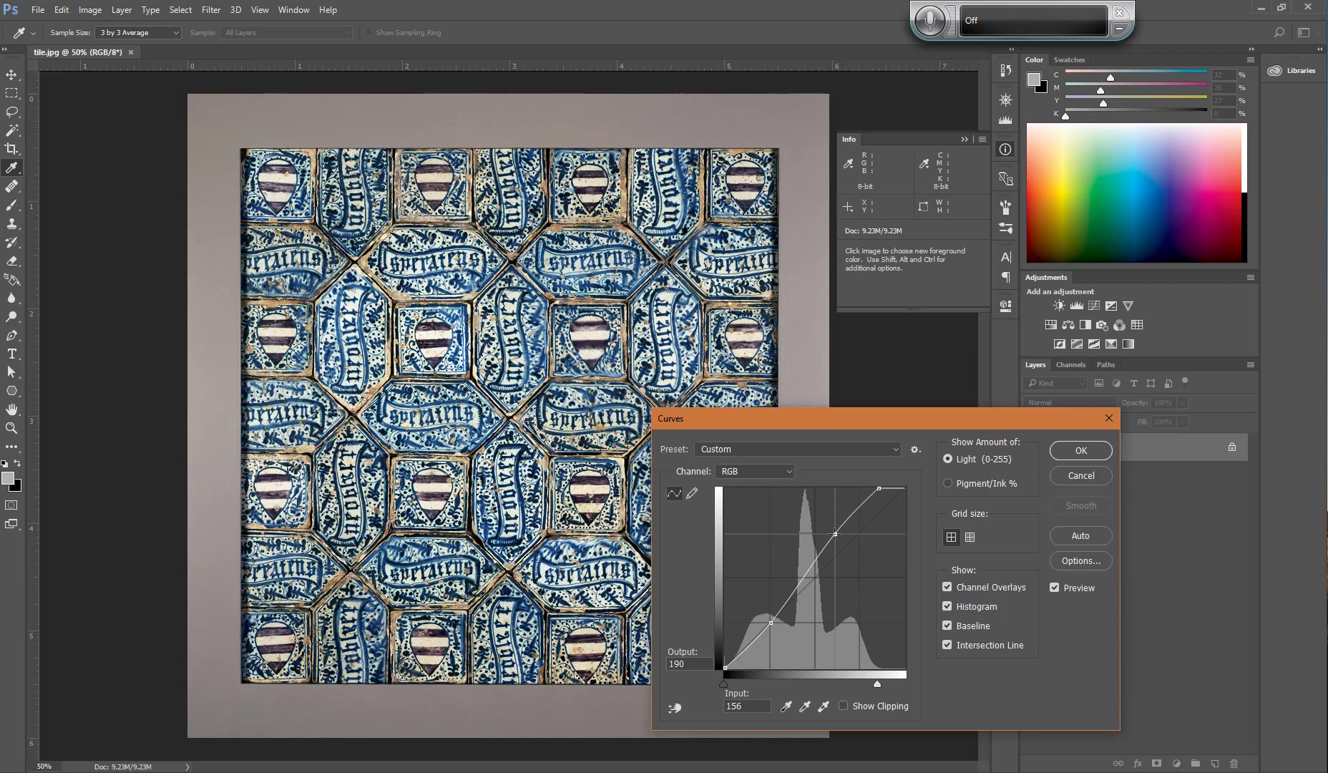
drag(835, 534, 835, 533)
click(1082, 450)
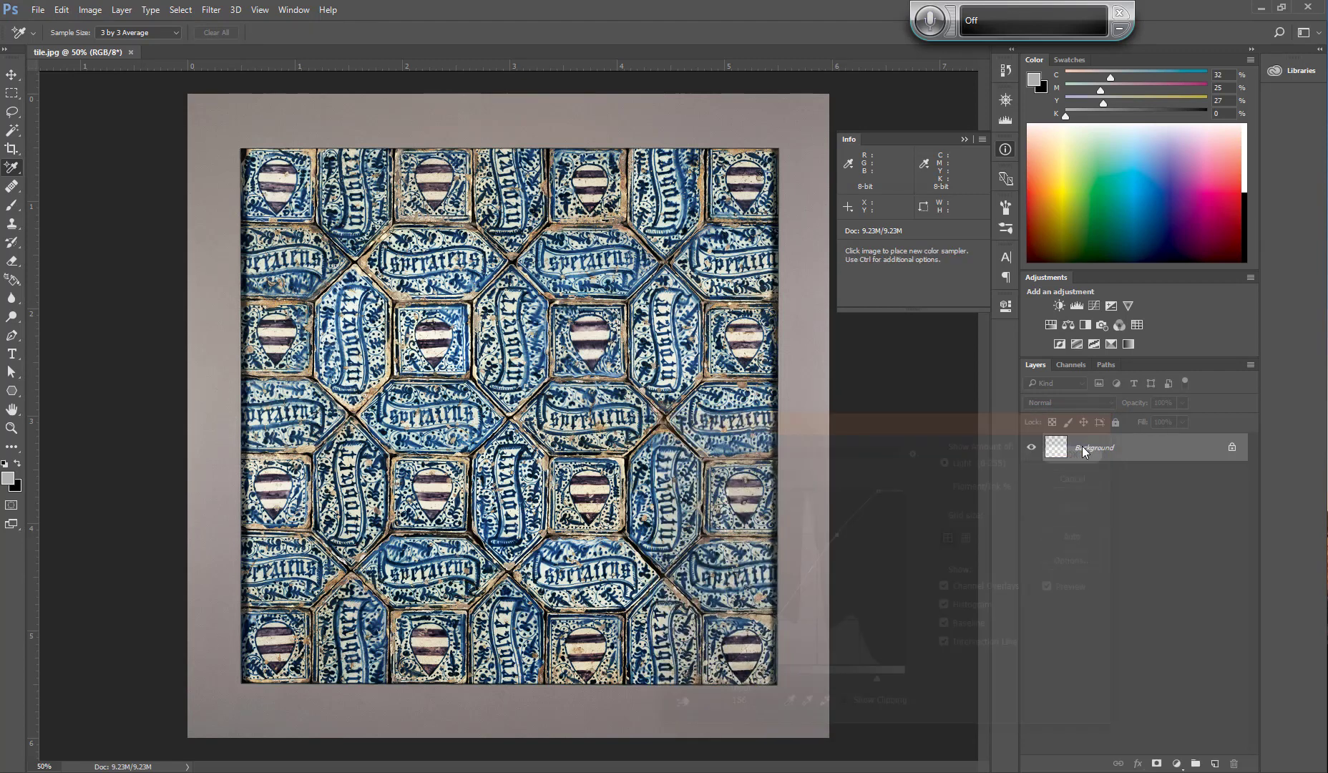